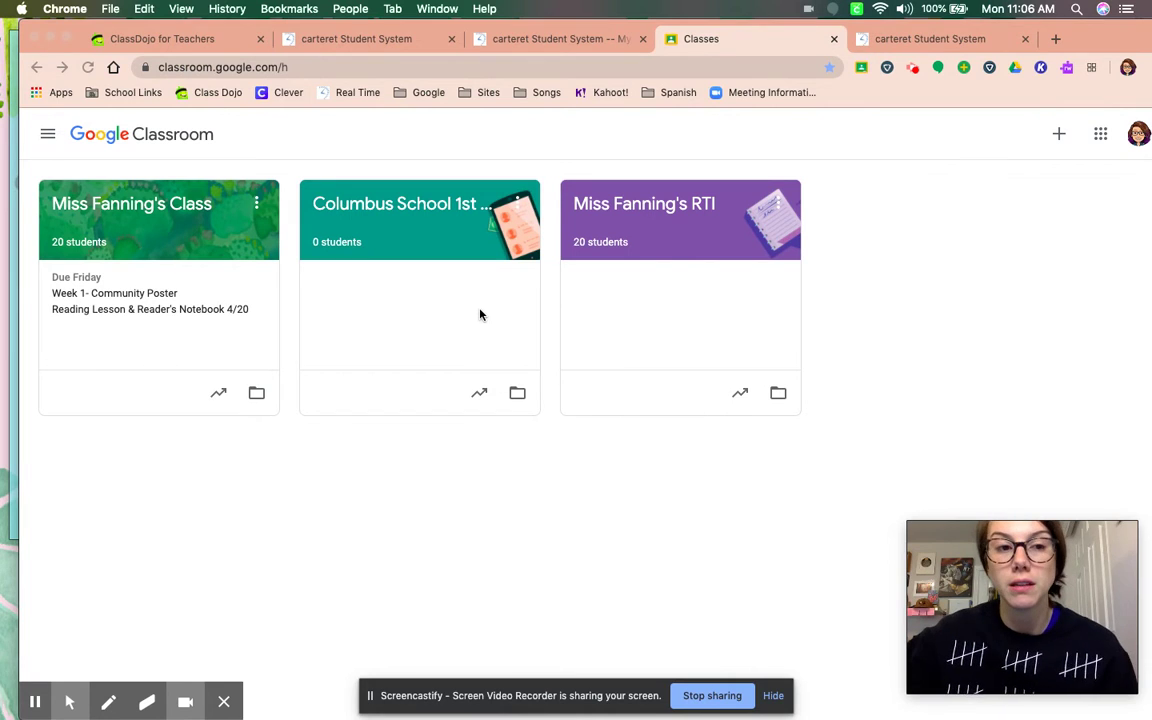
# Open the first class with 20 students and show its classwork for the Reading/ ELA topic
pyautogui.click(176, 209)
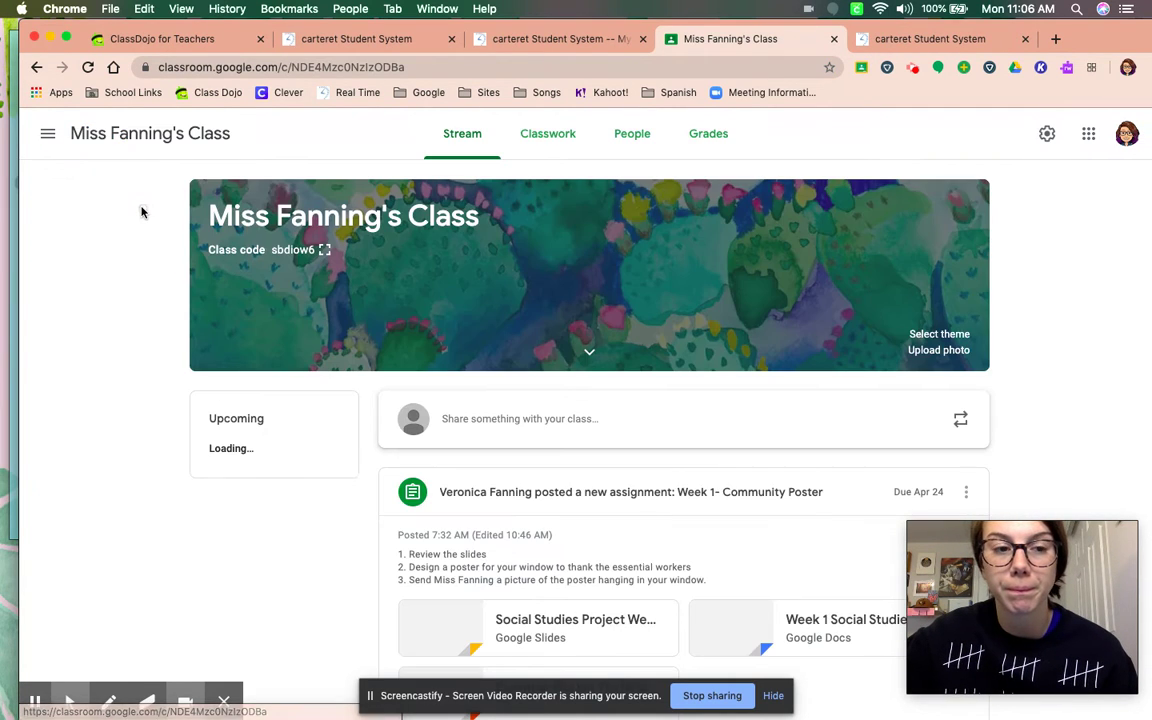
pyautogui.click(554, 139)
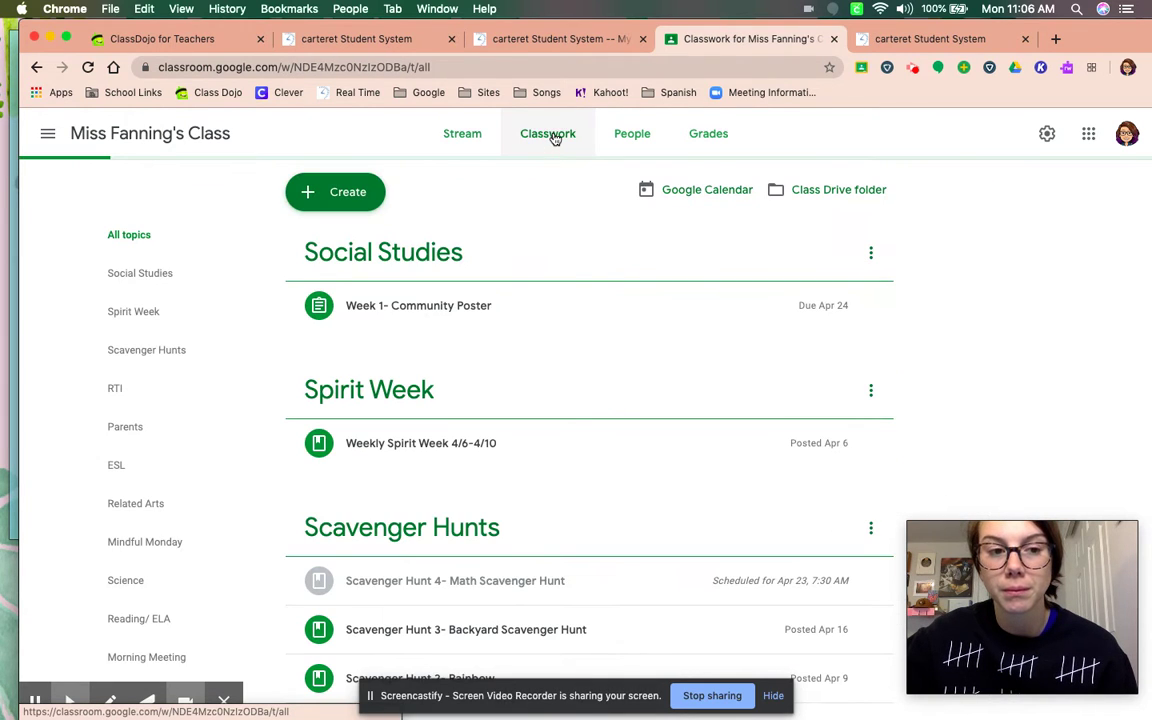
pyautogui.scroll(-1, 205, 295)
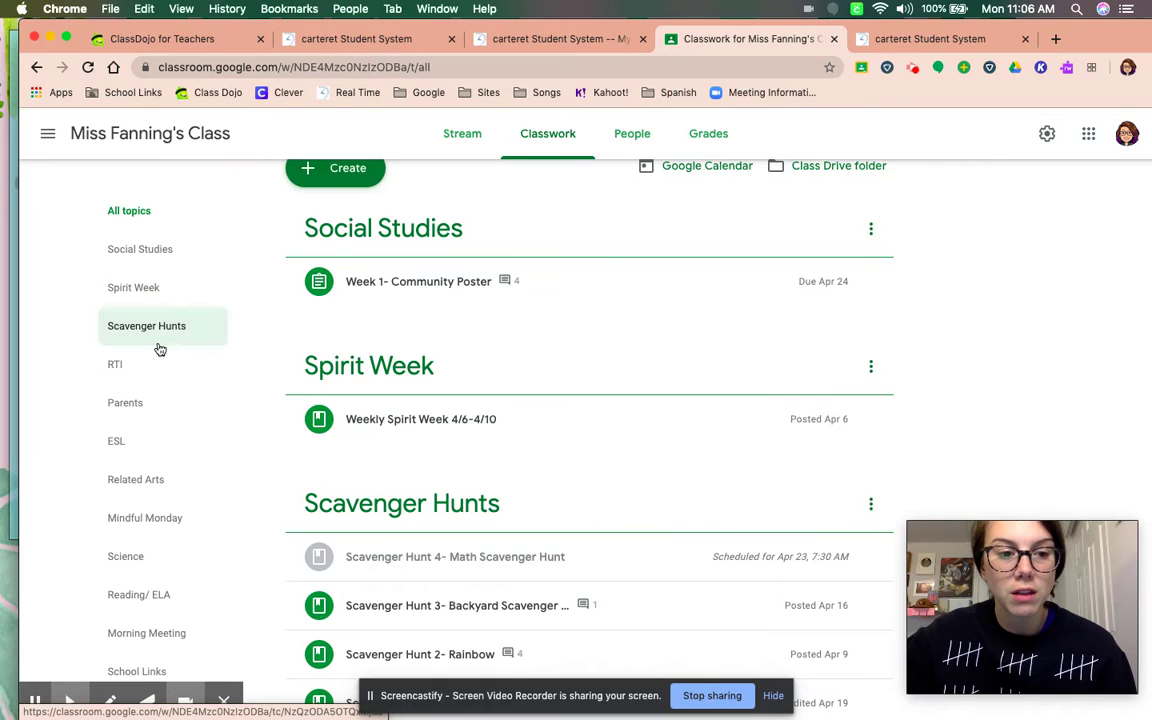
pyautogui.scroll(-1, 165, 400)
pyautogui.click(149, 577)
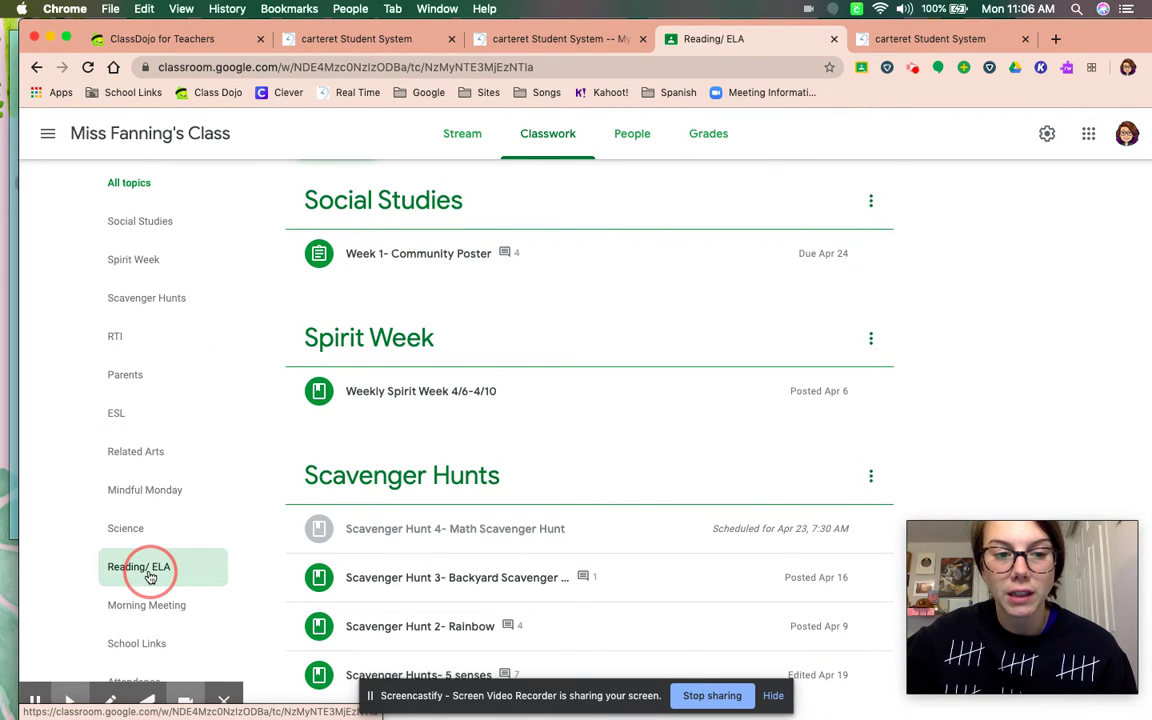
# Open the 4/20- 4/24 Readers Notebook slides attached to the posted Reading Lesson & Reader's Notebook assignment due Apr 24
pyautogui.click(688, 303)
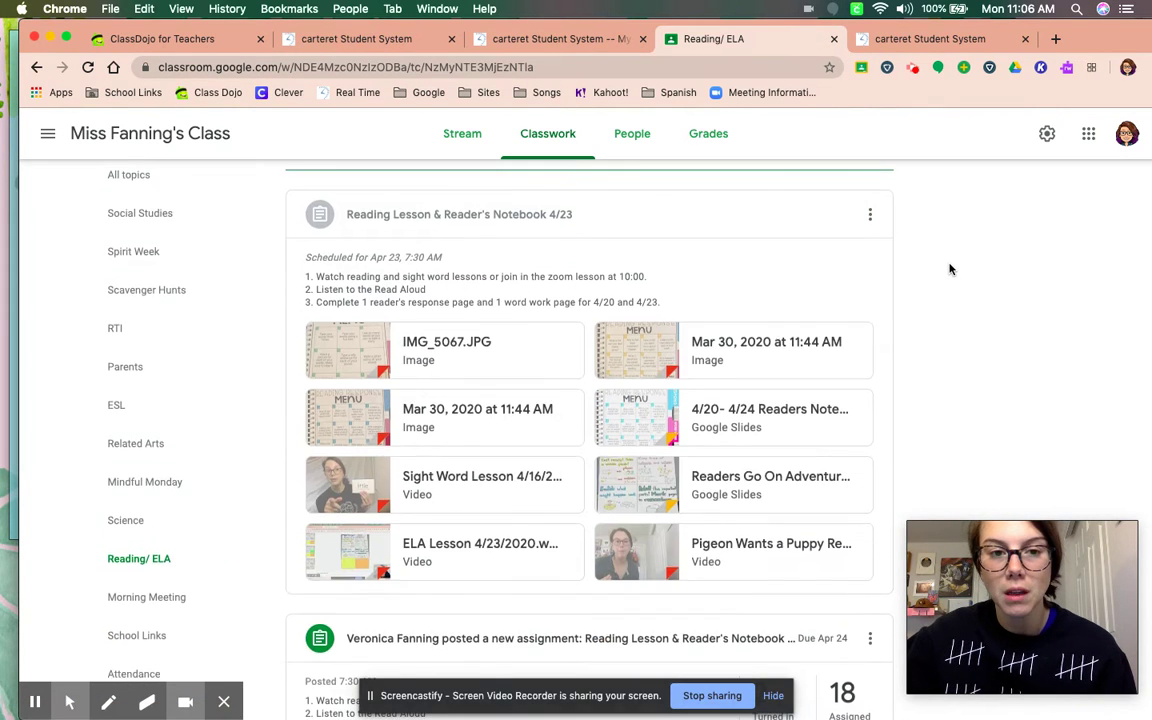
pyautogui.scroll(-4, 950, 268)
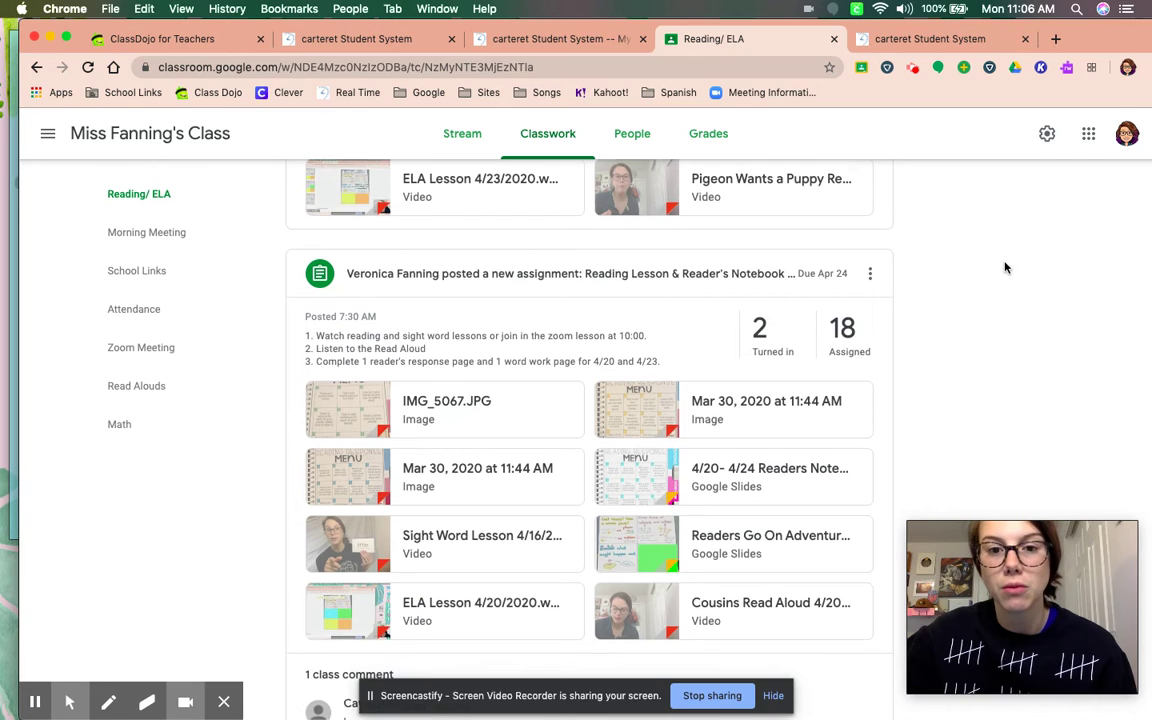
pyautogui.scroll(-1, 1003, 267)
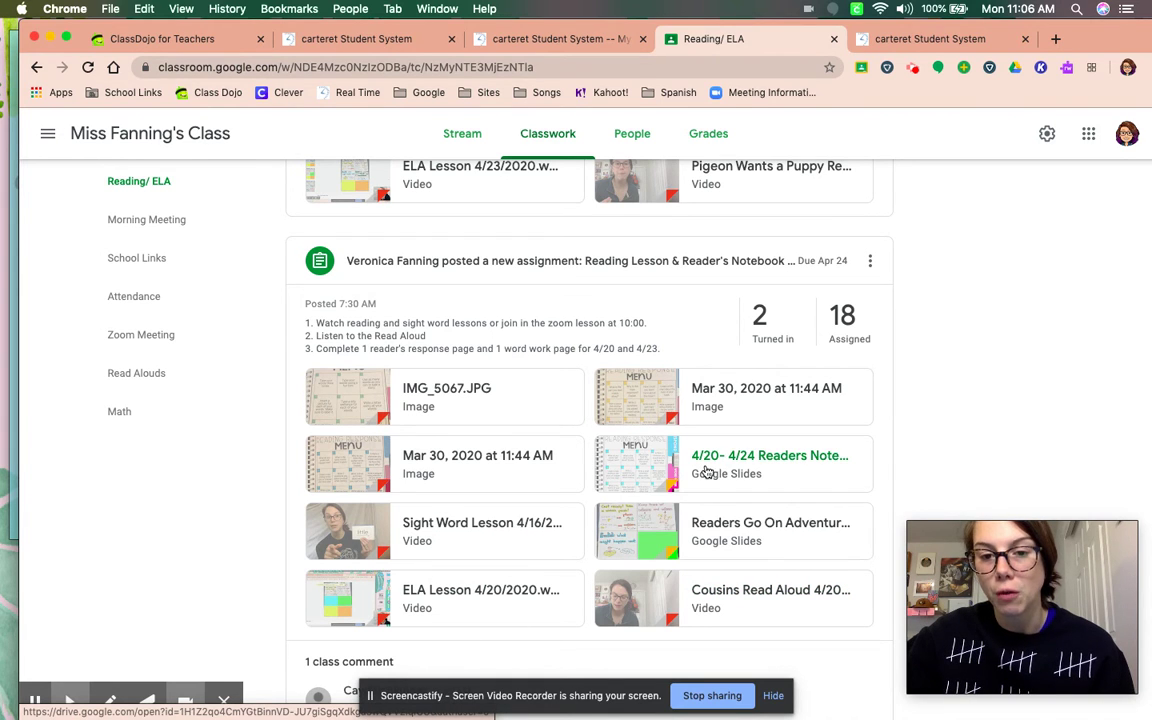
pyautogui.click(813, 462)
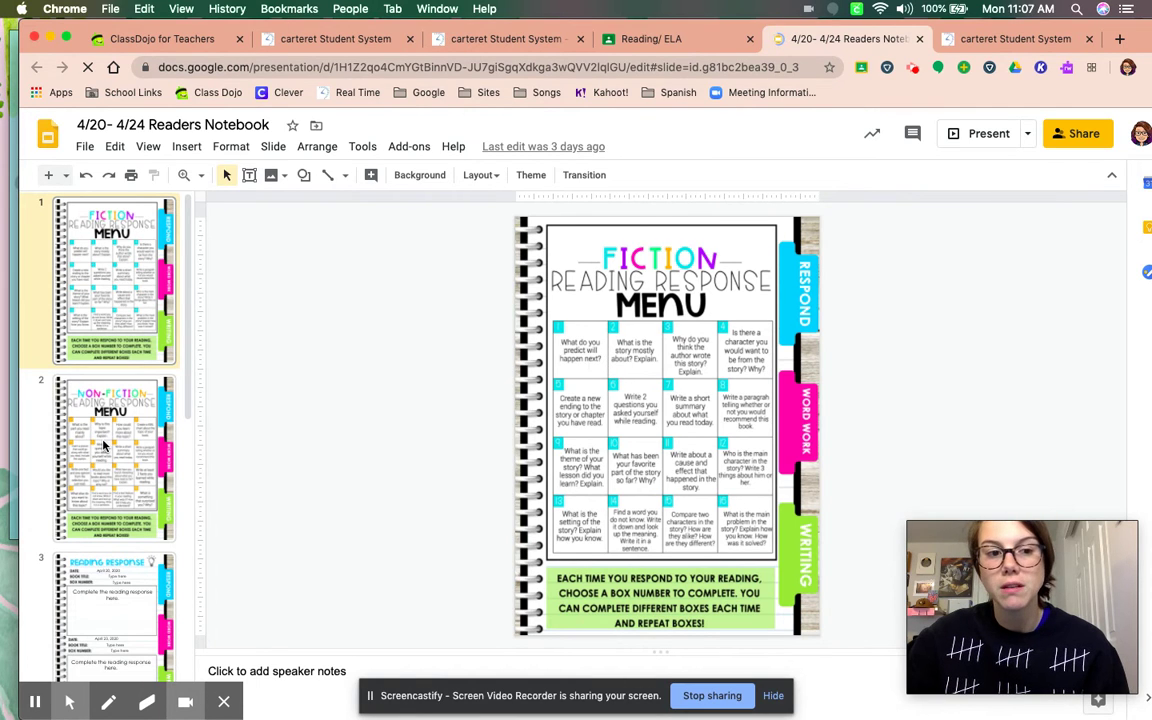
# Review the Non-Fiction and Fiction Reading Response menus, ending on the Reading Response page
pyautogui.click(96, 402)
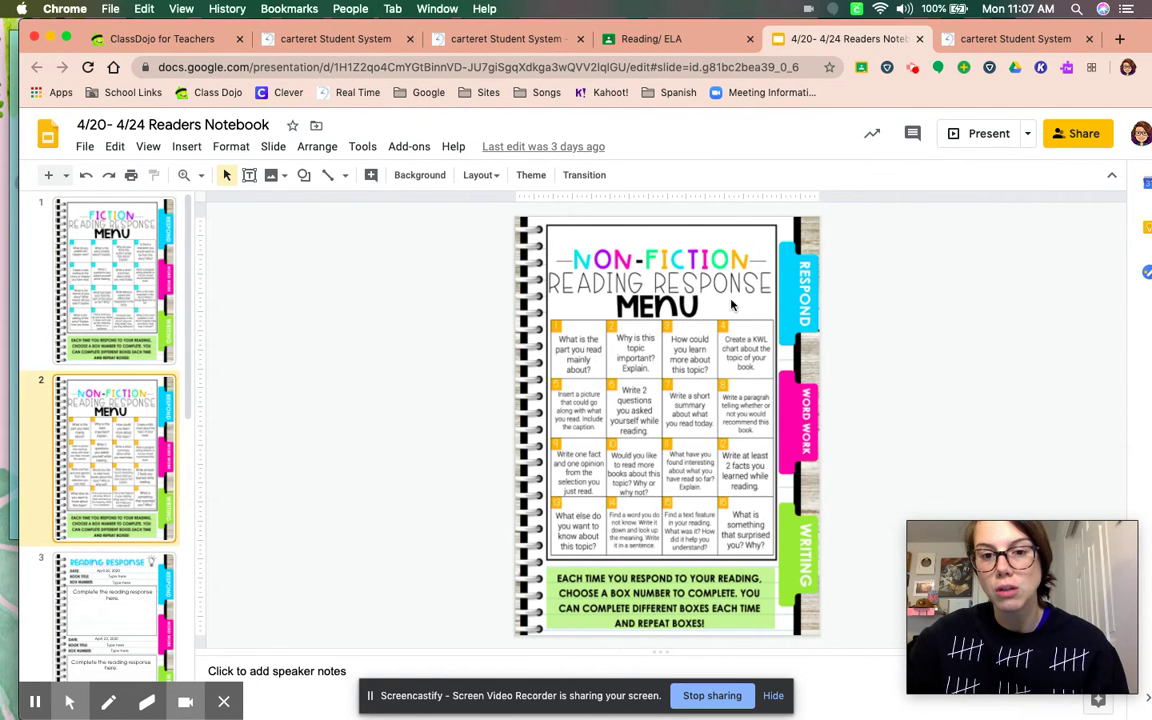
pyautogui.click(145, 272)
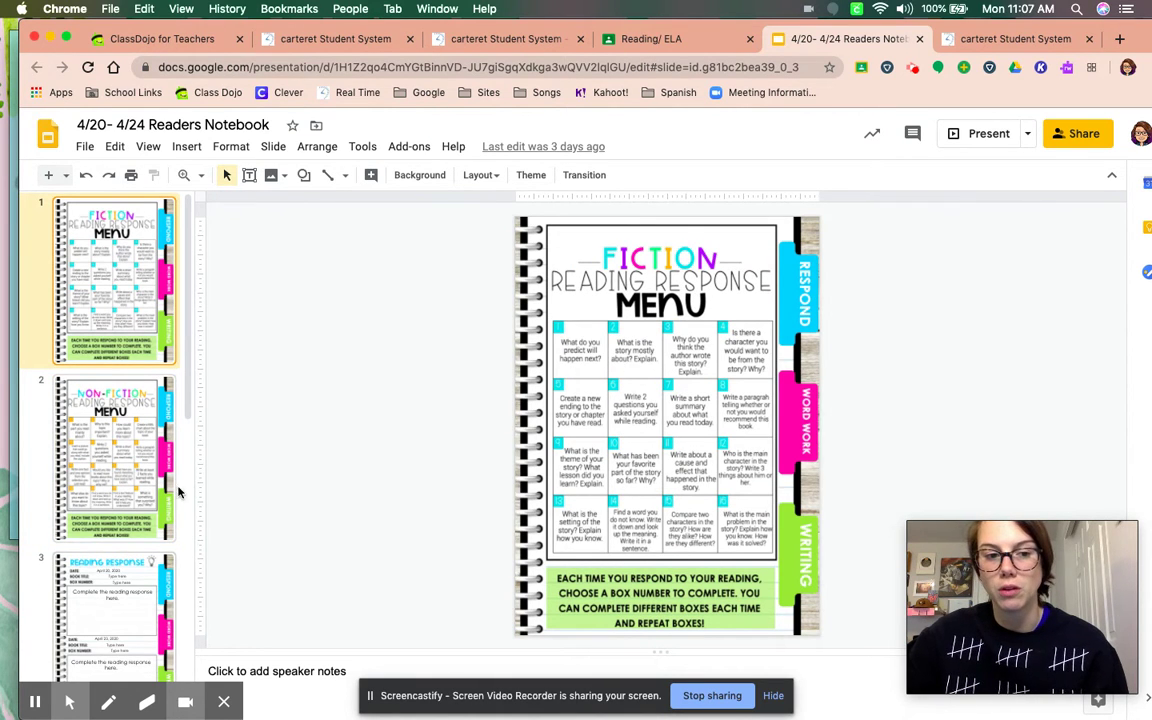
pyautogui.press('Down')
pyautogui.press('Down')
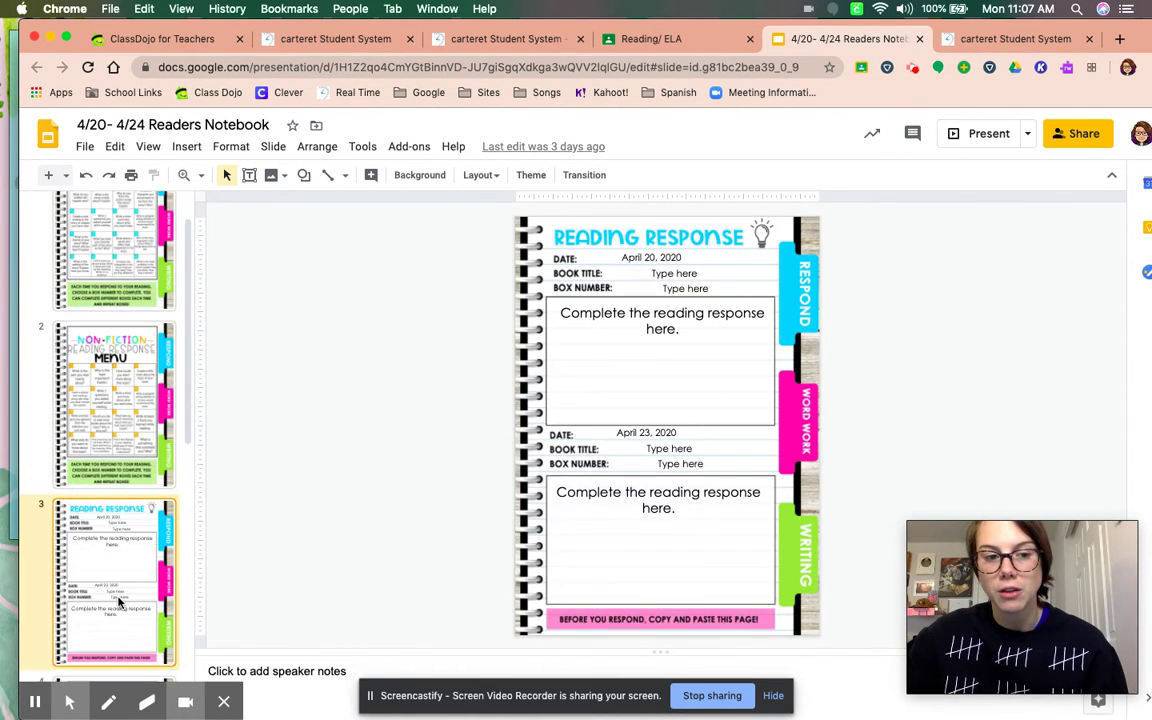
# Replace the book title placeholder of the April 20, 2020 reading response with "Pete the cat"
pyautogui.doubleClick(679, 273)
pyautogui.tripleClick(677, 272)
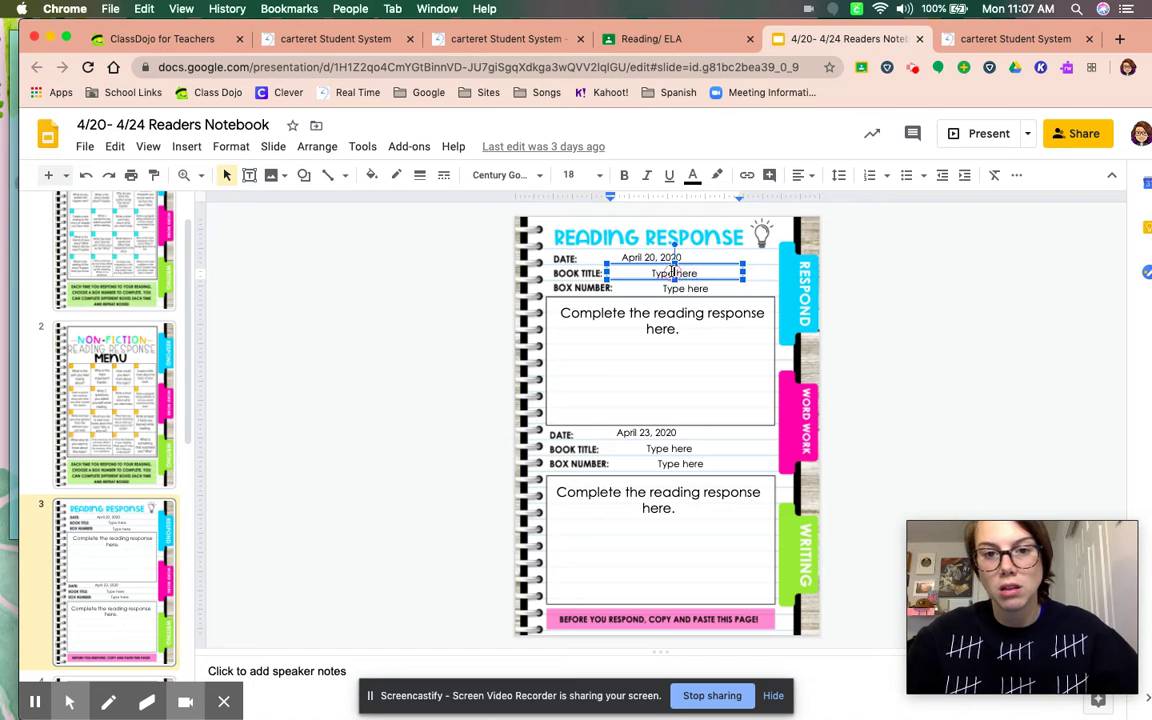
pyautogui.write('Pete the cat')
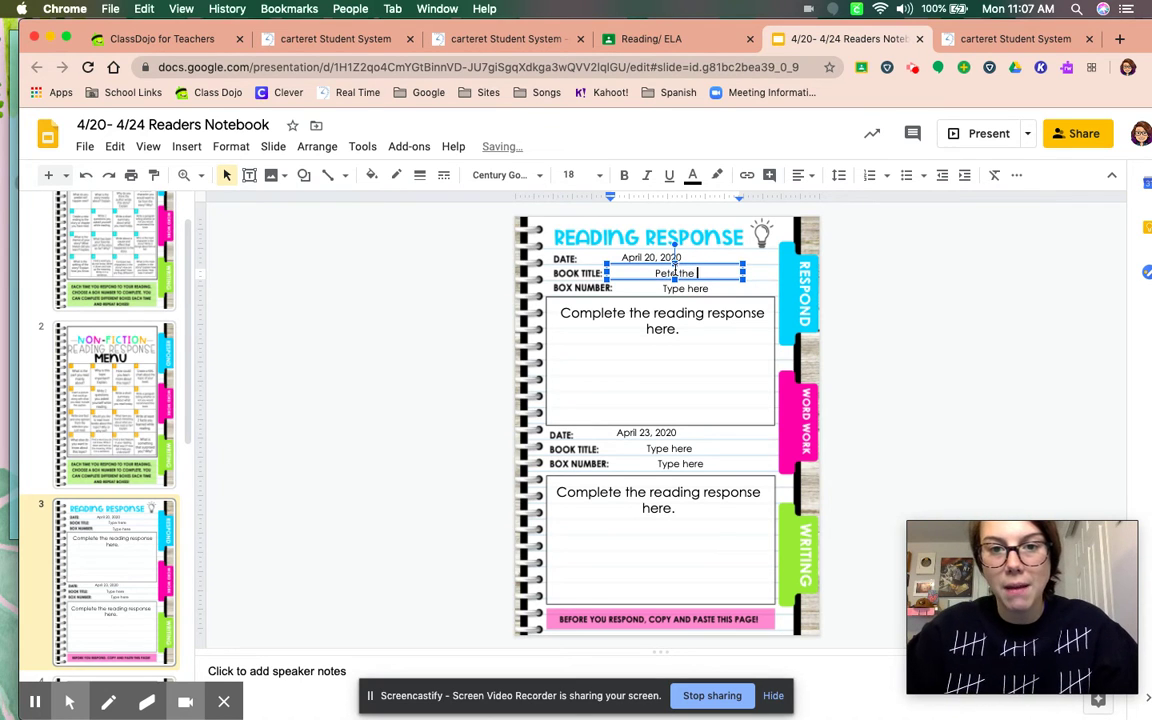
# Check the Fiction Reading Response menu and set the April 20 response's box number to 2
pyautogui.click(700, 288)
pyautogui.doubleClick(697, 288)
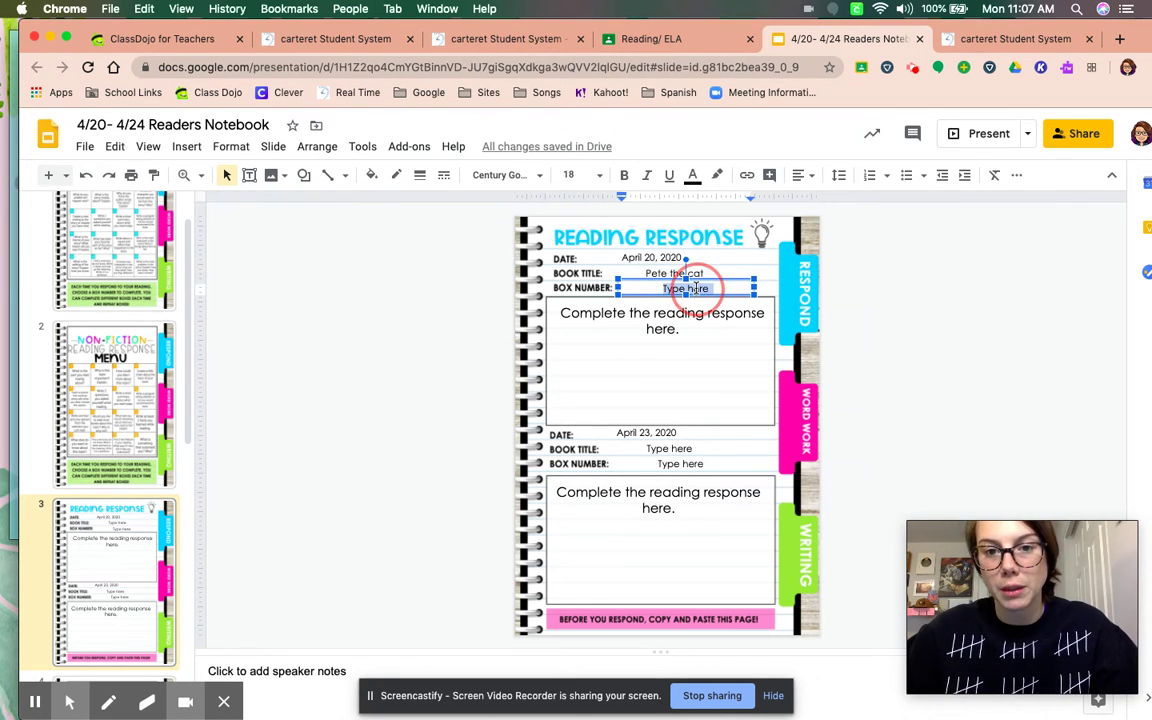
pyautogui.click(113, 259)
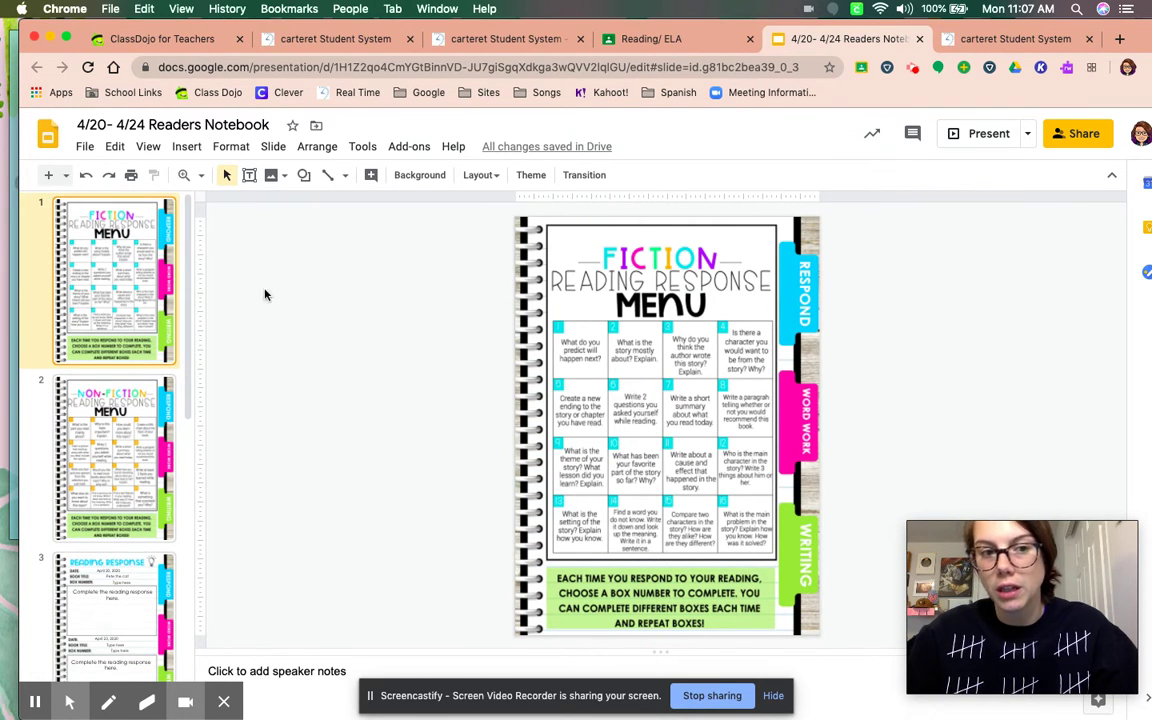
pyautogui.press('Down')
pyautogui.press('Down')
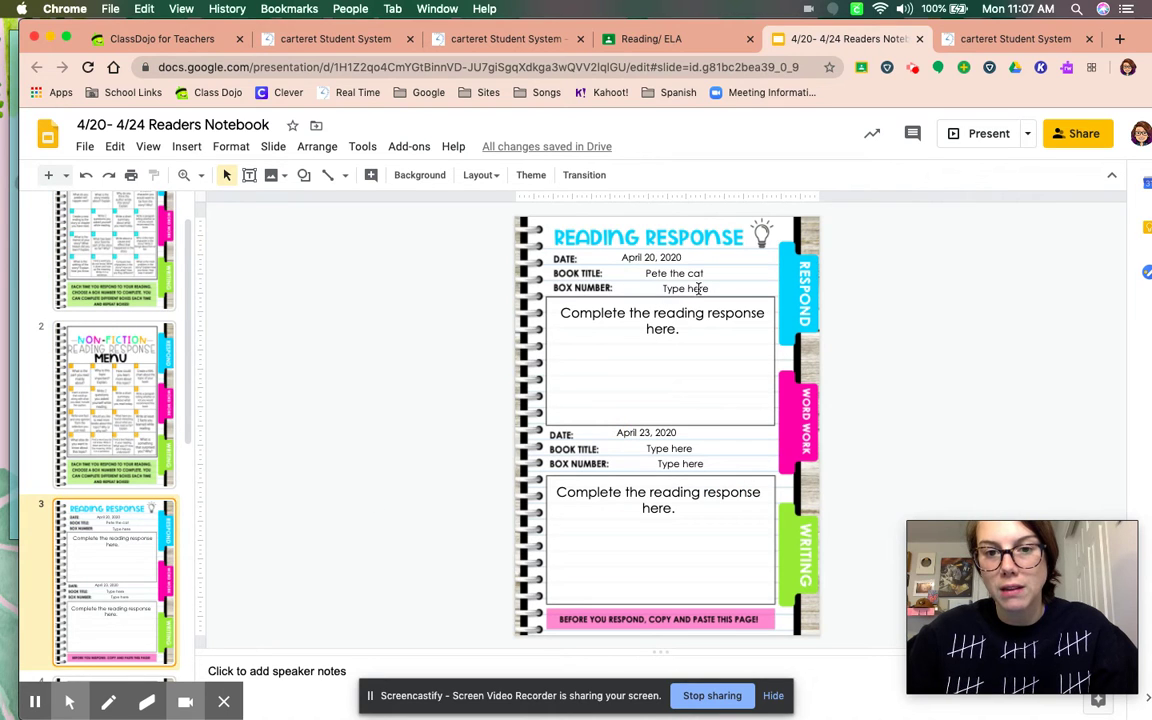
pyautogui.doubleClick(697, 288)
pyautogui.tripleClick(710, 289)
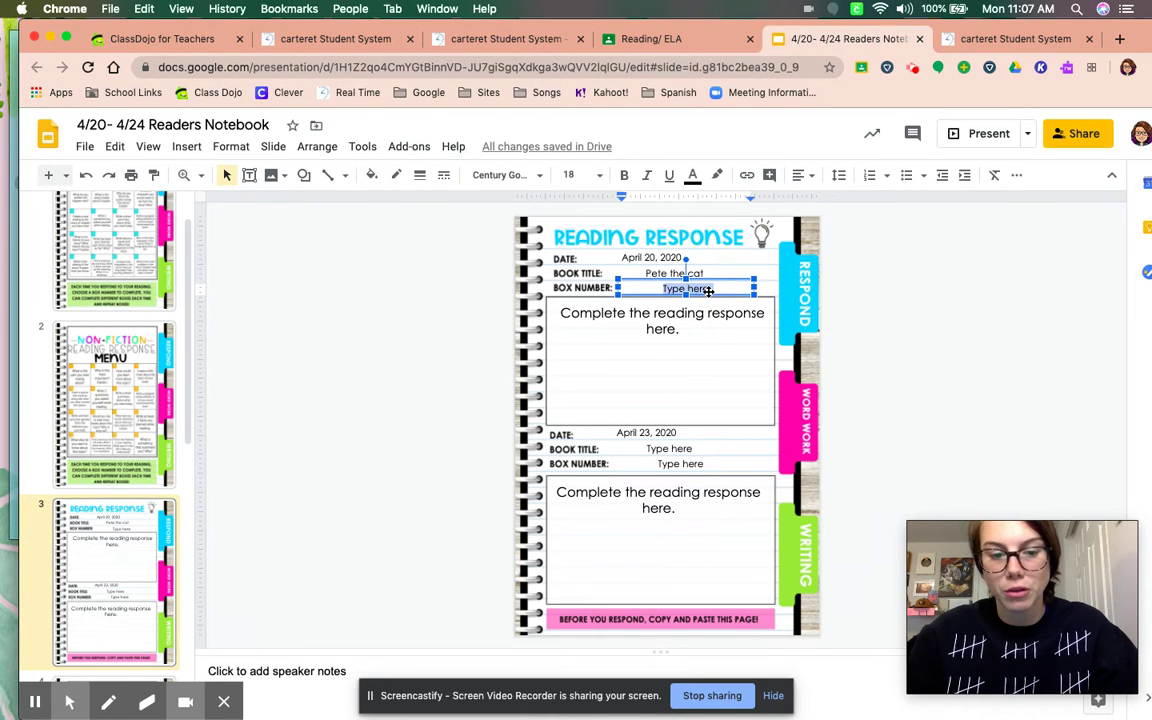
pyautogui.write('2')
# Replace the placeholder in the April 20 response box with the sample text "Fjbwkjvnafvadlfvkjwfs"
pyautogui.click(666, 329)
pyautogui.doubleClick(662, 329)
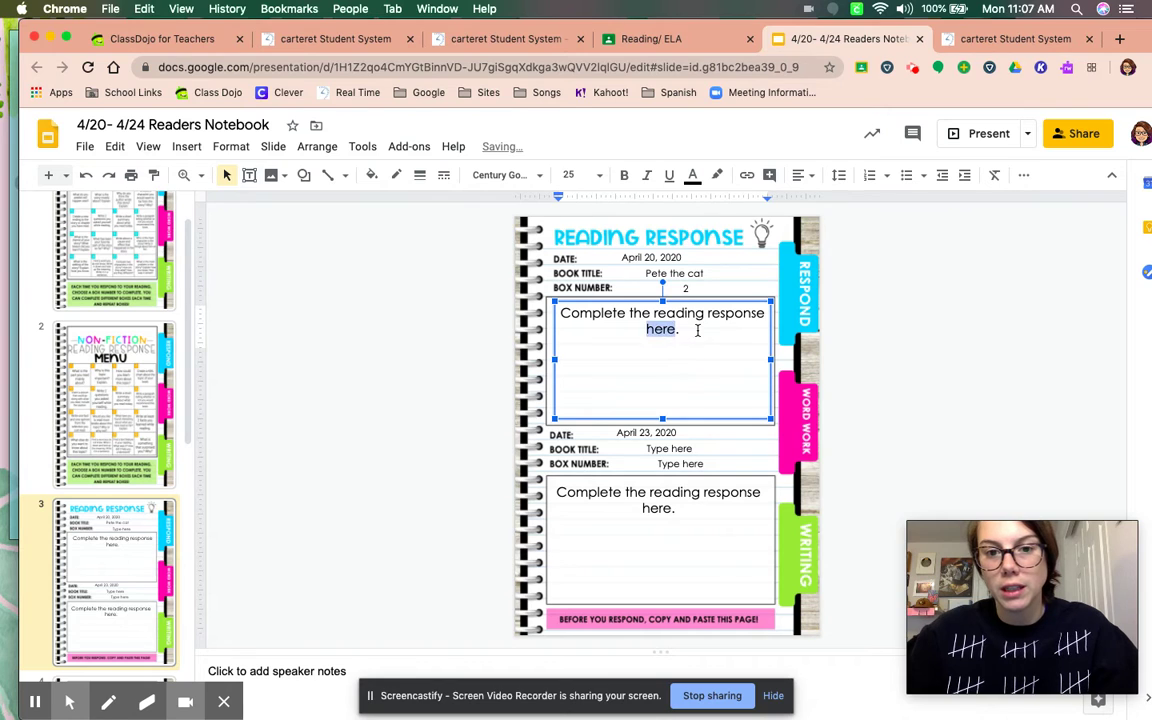
pyautogui.moveTo(689, 330); pyautogui.dragTo(575, 312)
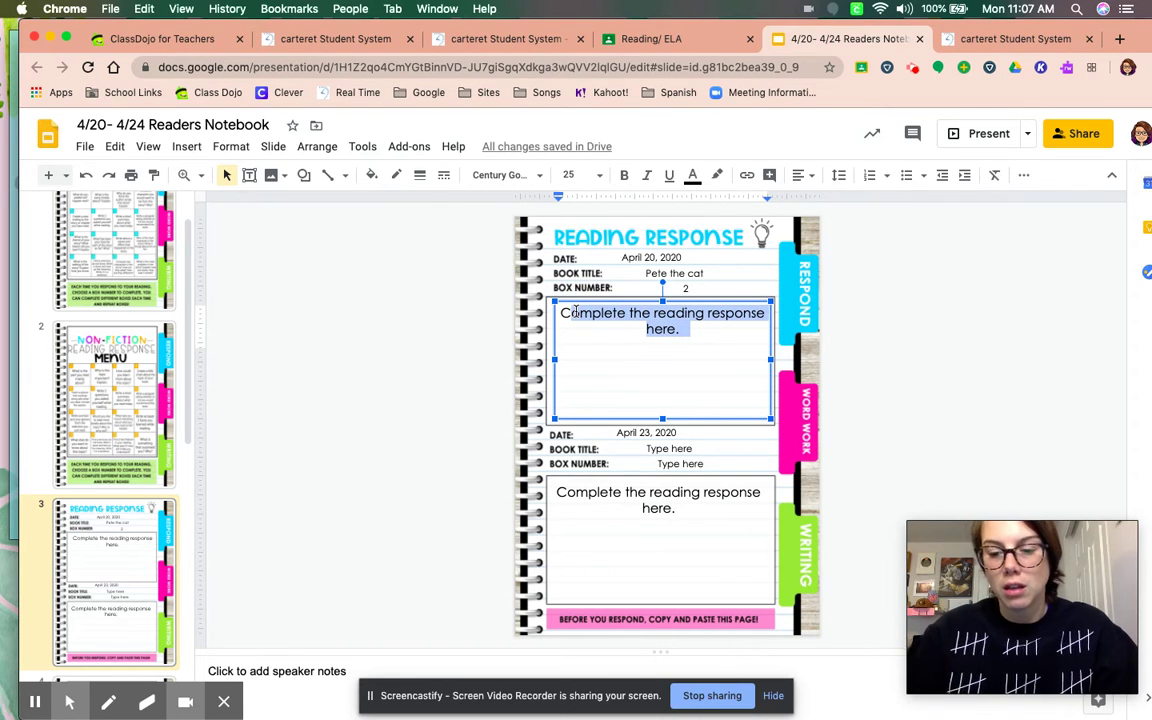
pyautogui.press('BackSpace')
pyautogui.press('BackSpace')
pyautogui.write('fjbwkjvnafv')
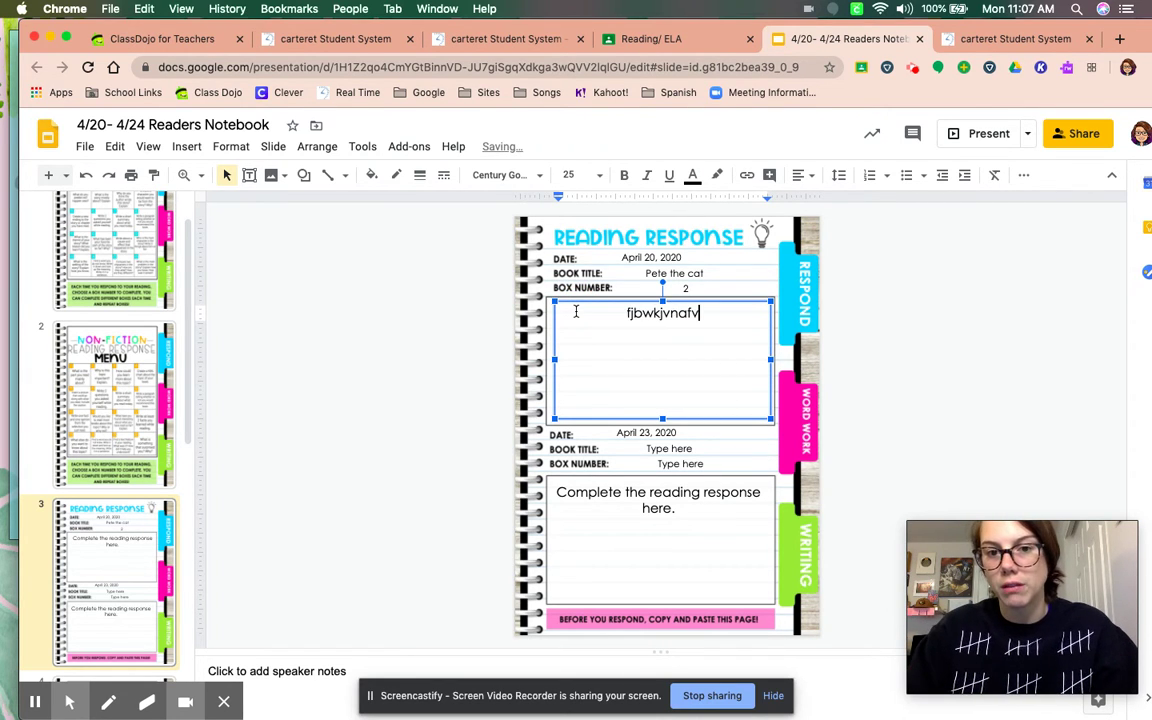
pyautogui.write('adlfvkjwfs')
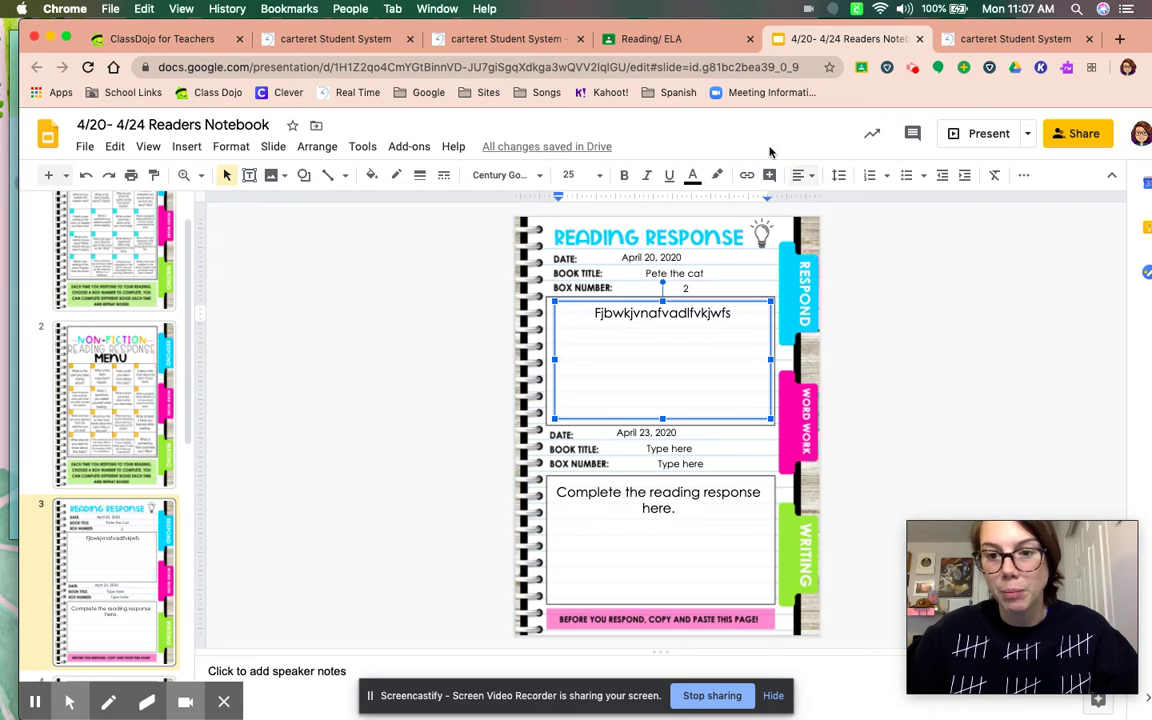
# Look at the assignment in Google Classroom, and revisit the notebook's Fiction menu and Reading Response page
pyautogui.click(694, 42)
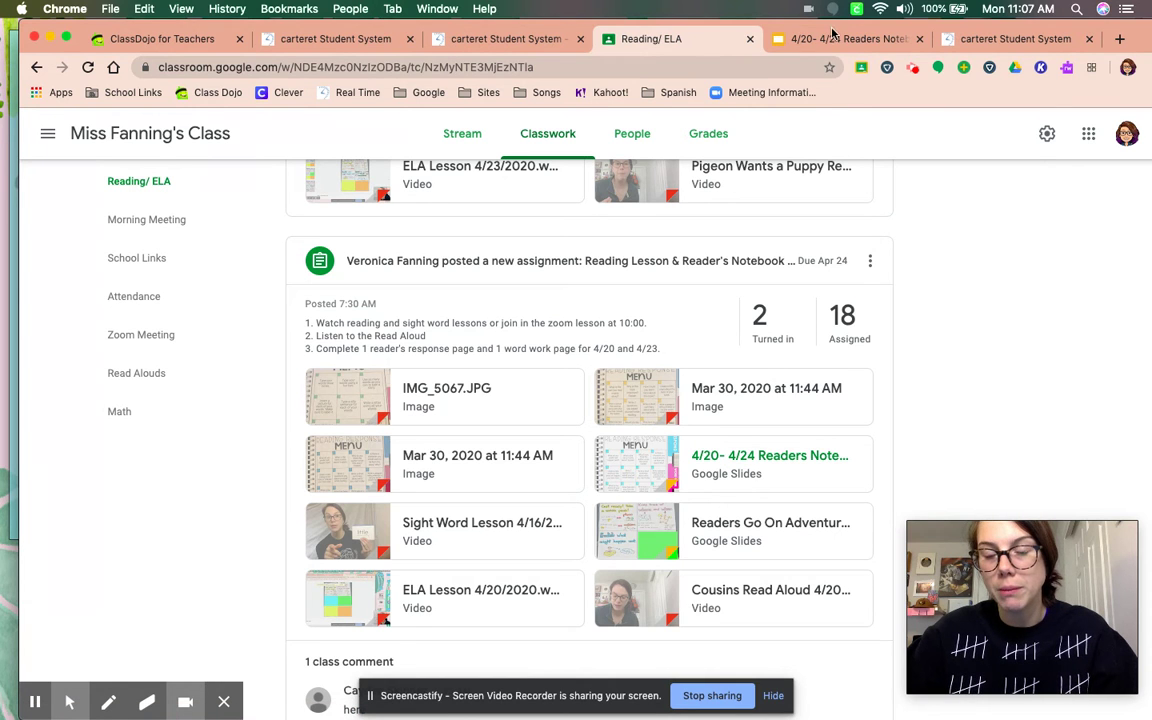
pyautogui.click(831, 41)
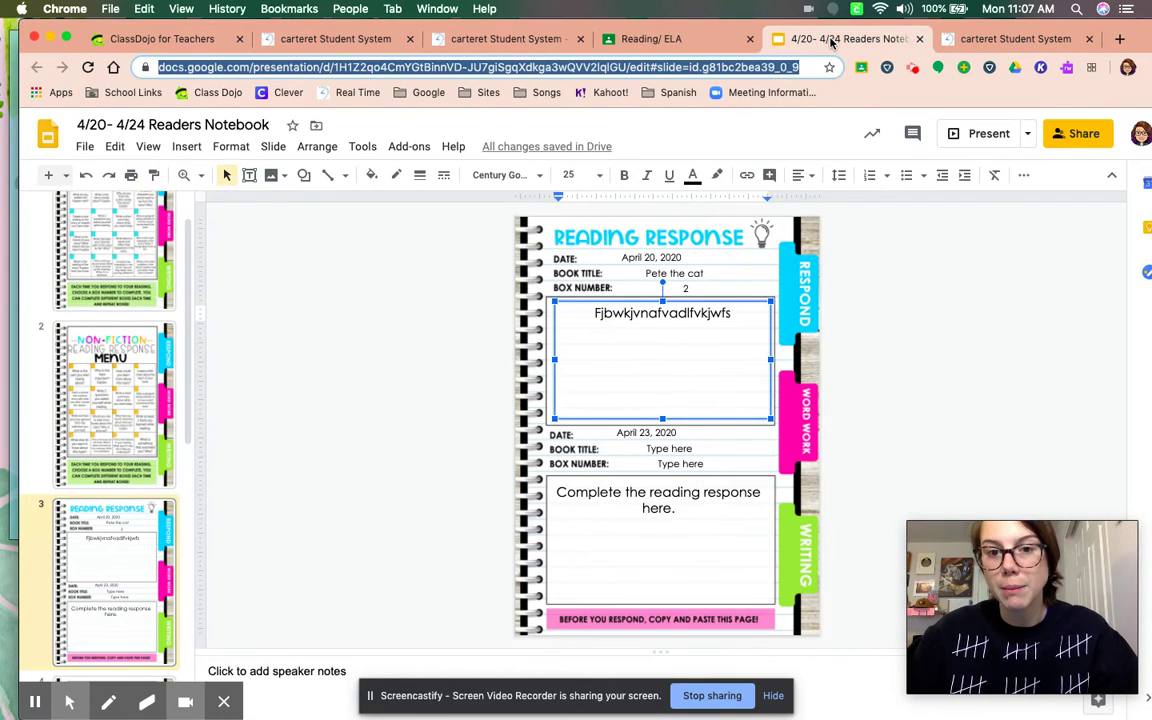
pyautogui.click(141, 228)
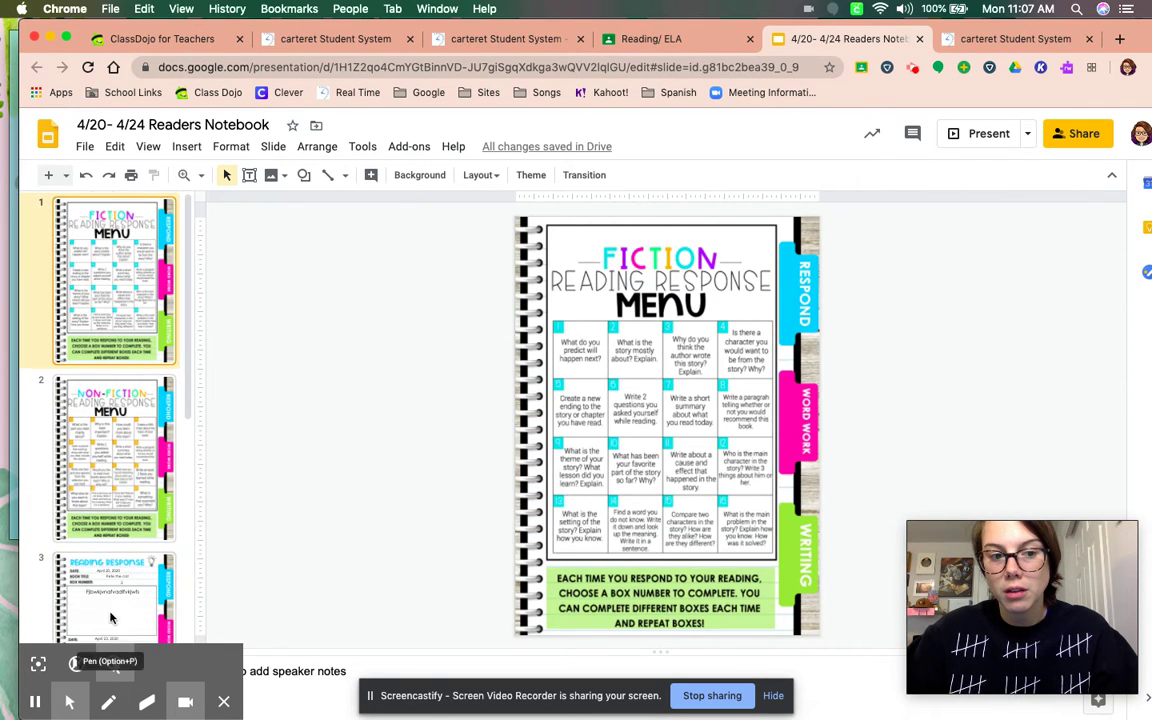
pyautogui.click(104, 556)
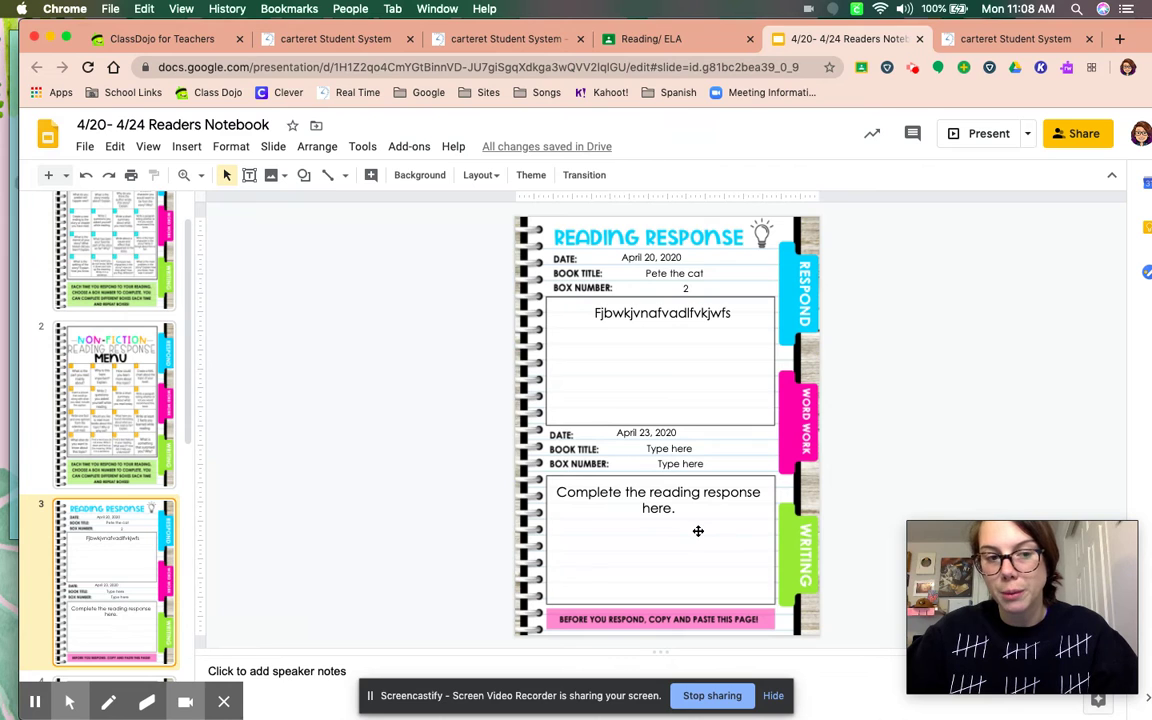
# View the Word Work Menu and enter the sample text "sdcdvsd" in the April 6, 2020 Word Work page's activity box
pyautogui.scroll(-5, 48, 543)
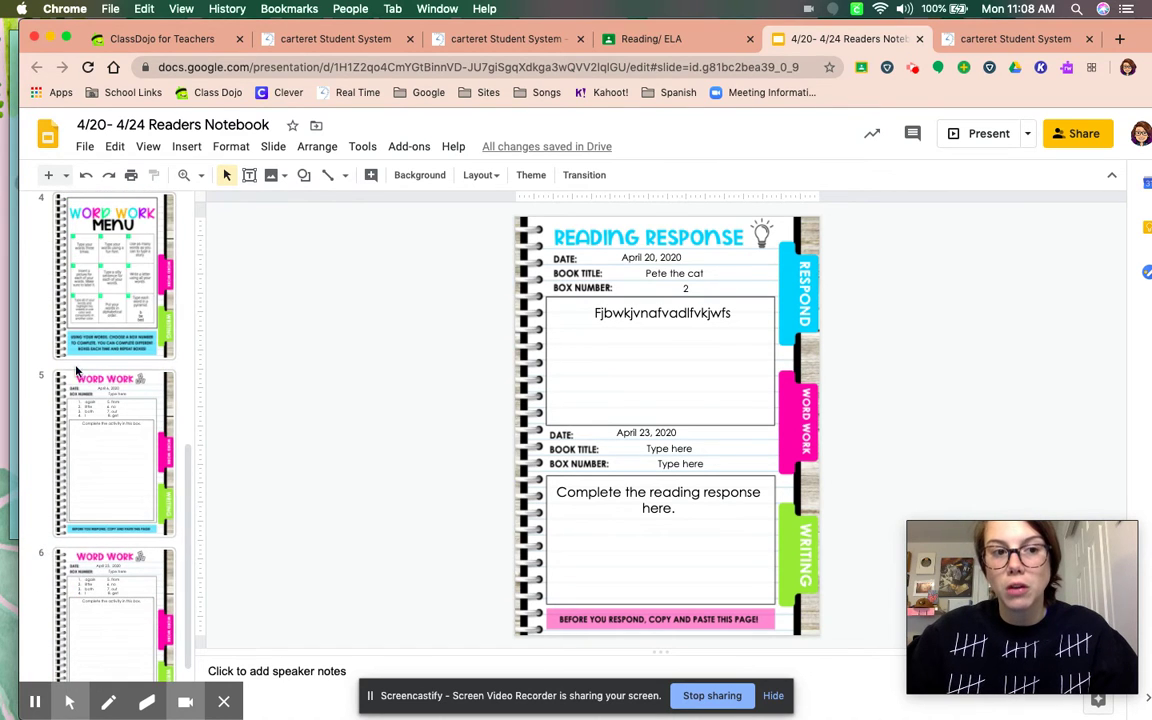
pyautogui.click(103, 297)
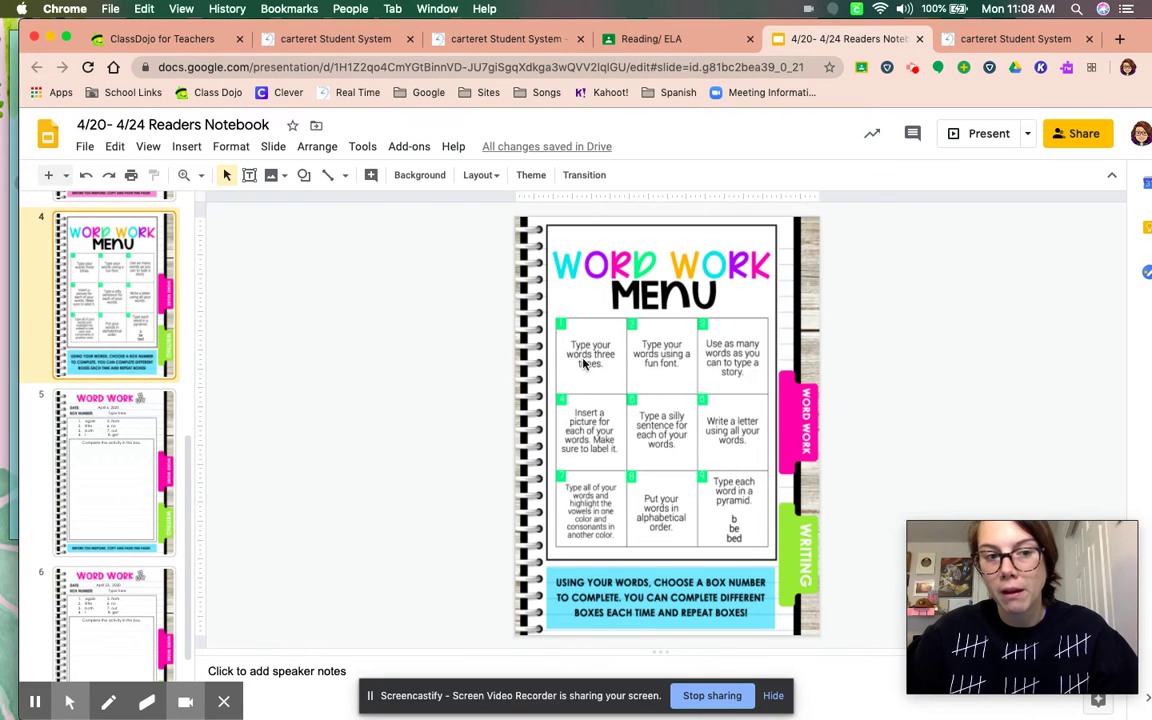
pyautogui.click(118, 414)
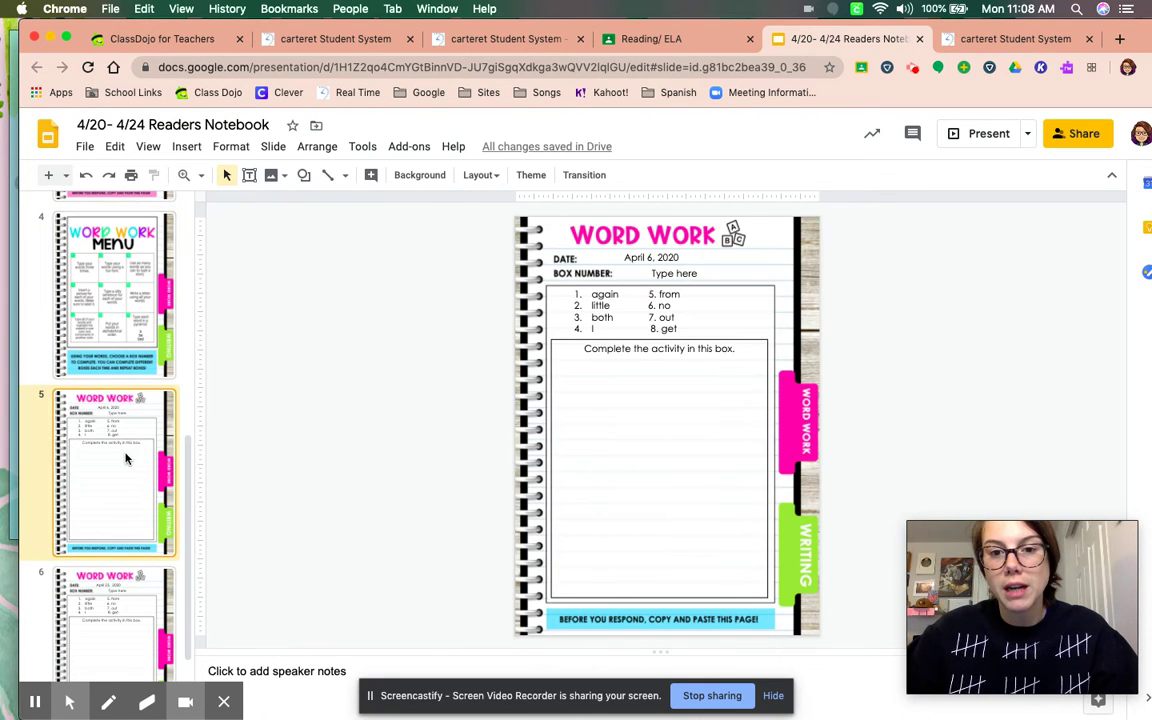
pyautogui.click(647, 370)
pyautogui.write('sdcdvsd')
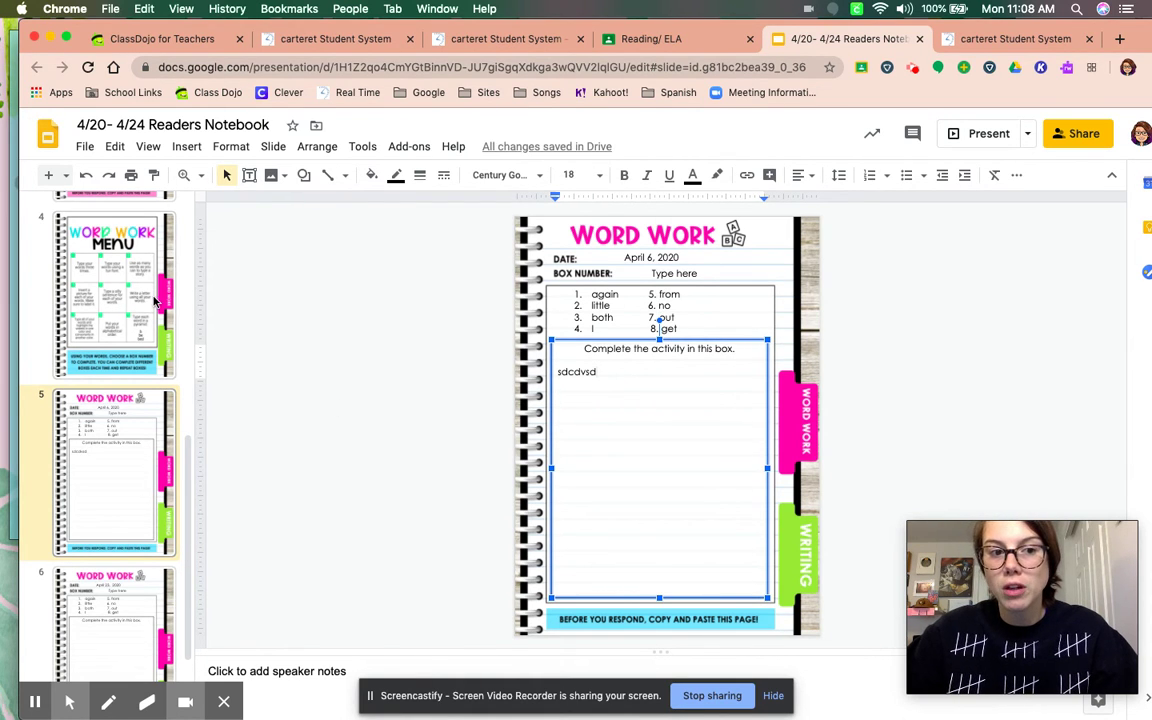
# Review the Word Work Menu together with the April 6 and April 23 Word Work pages
pyautogui.press('pageup')
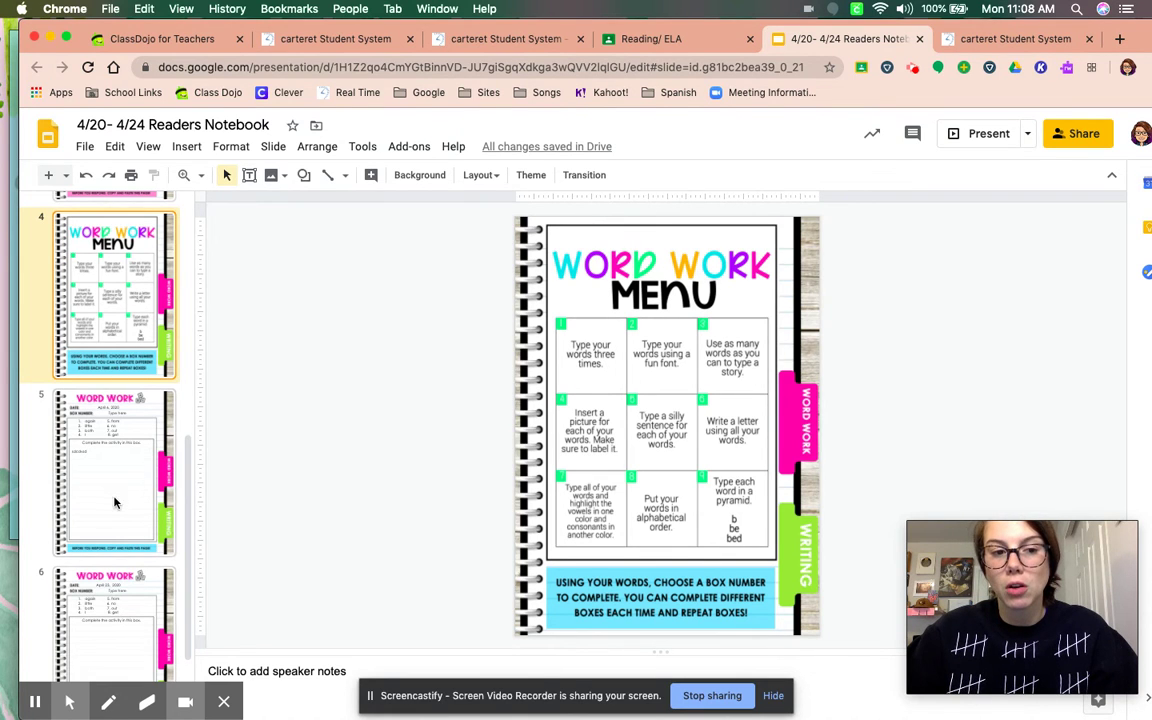
pyautogui.click(106, 455)
pyautogui.click(112, 607)
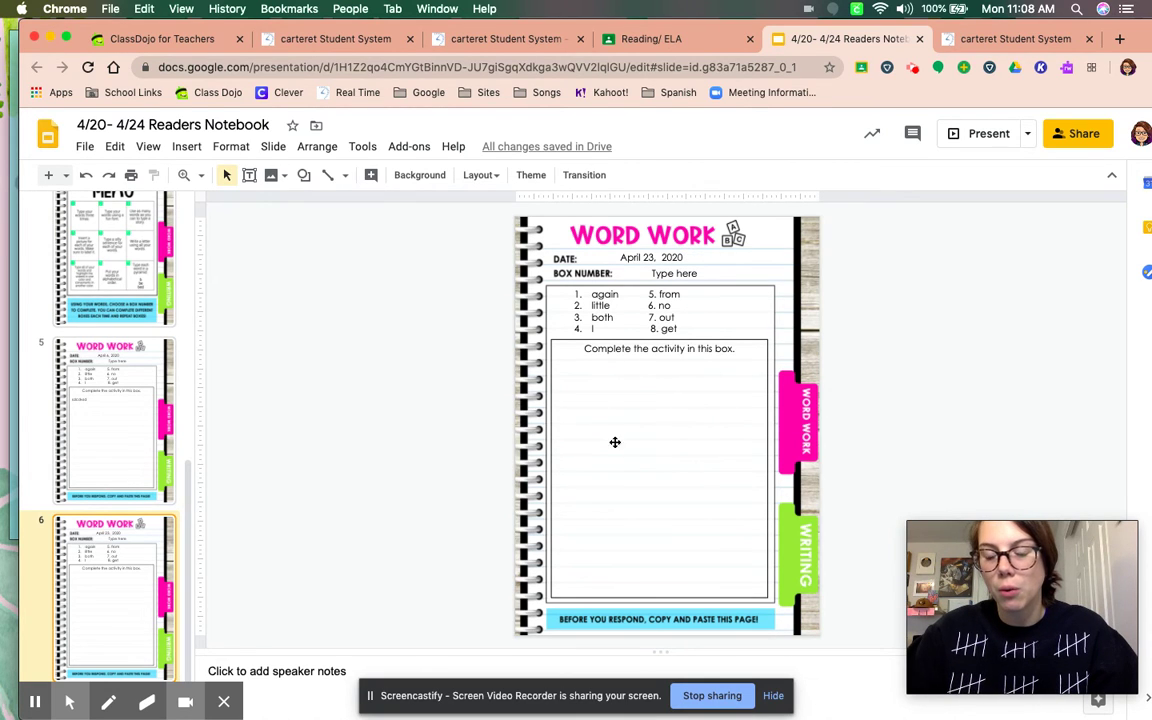
pyautogui.click(136, 250)
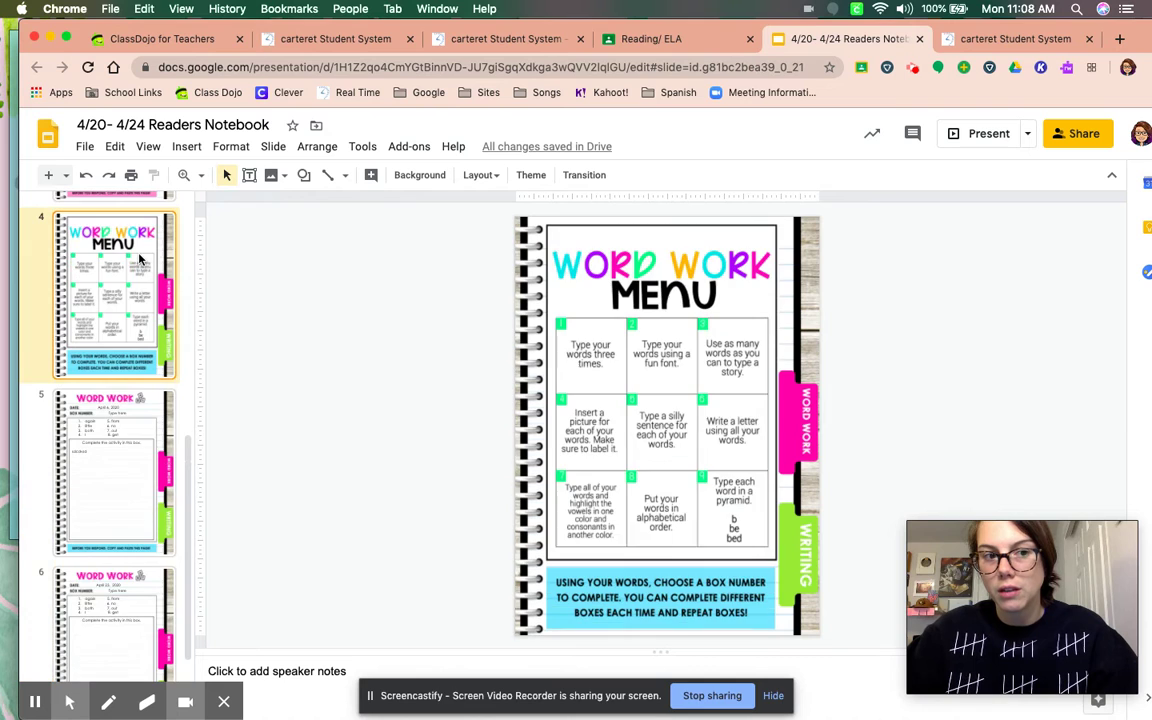
pyautogui.click(136, 470)
pyautogui.press('Down')
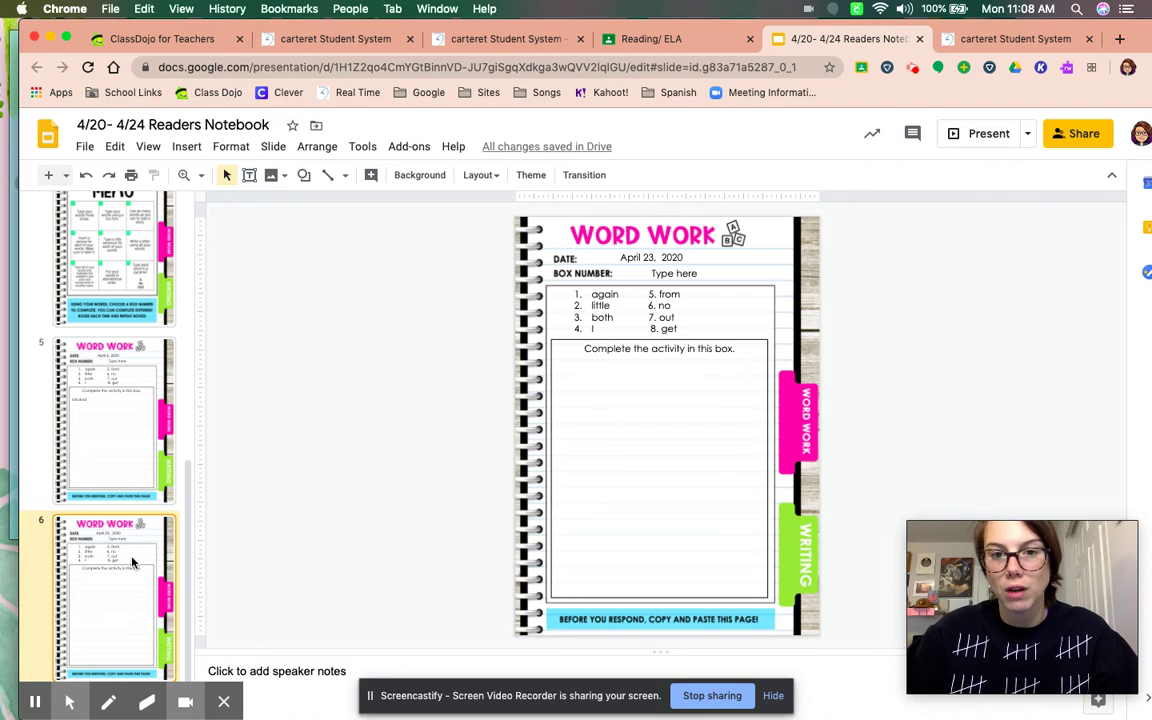
# Close the Readers Notebook and return to the scheduled Reading Lesson & Reader's Notebook 4/23 assignment in Google Classroom
pyautogui.click(921, 40)
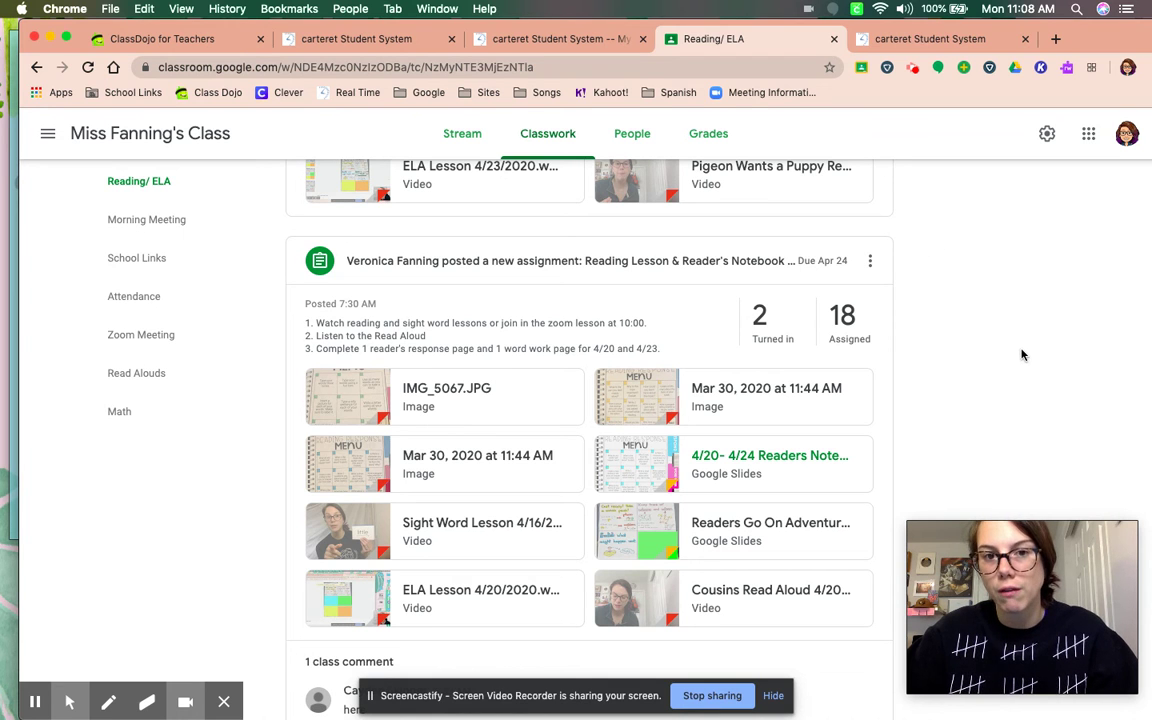
pyautogui.scroll(4, 1025, 360)
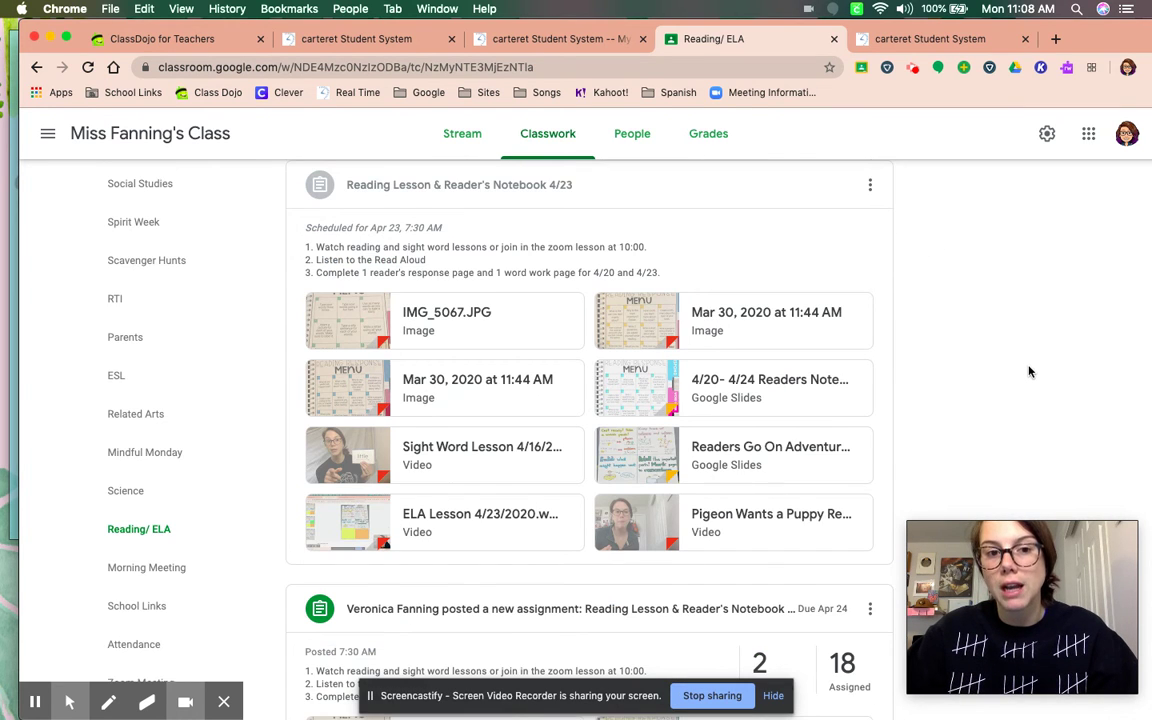
# Leave the Reading/ ELA topic for the Social Studies topic and look over its Week 1- Community Poster assignment
pyautogui.scroll(1, 1034, 340)
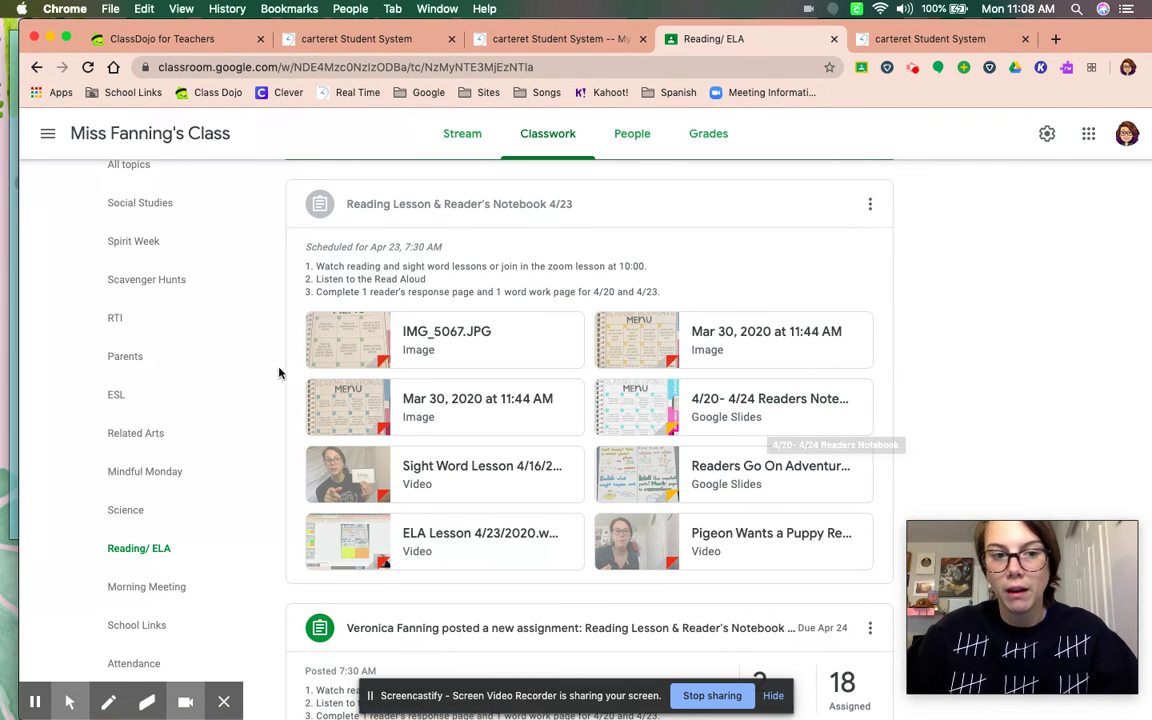
pyautogui.scroll(-3, 280, 373)
pyautogui.scroll(4, 285, 350)
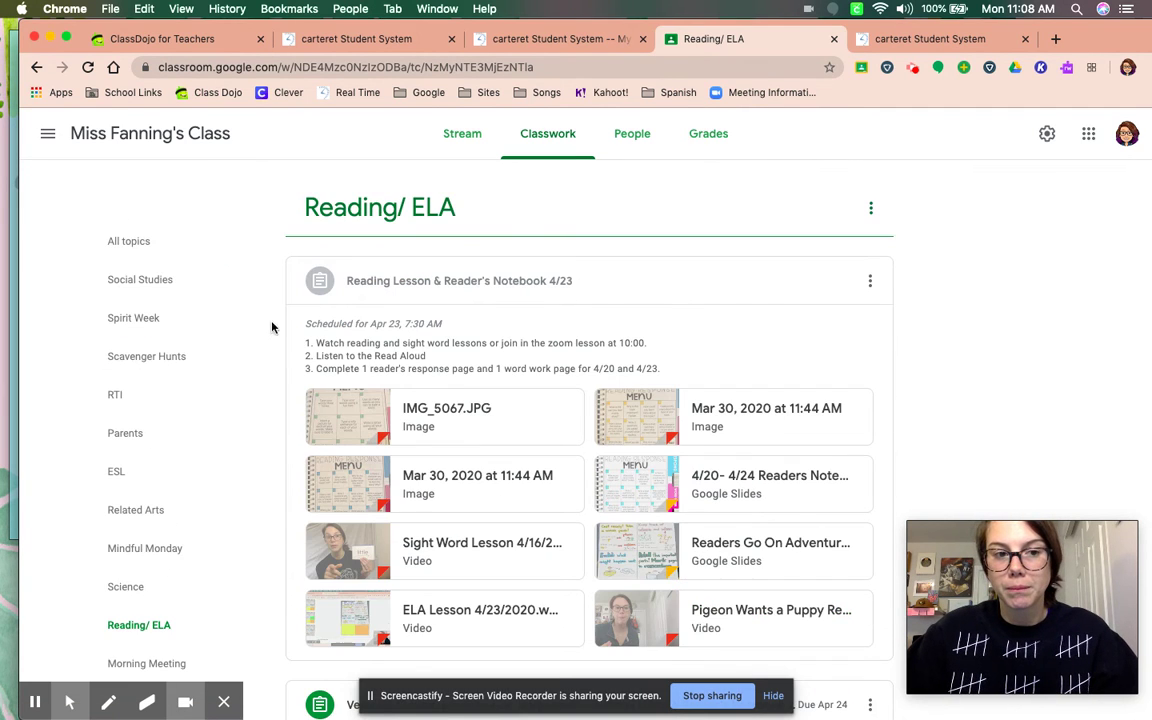
pyautogui.click(196, 281)
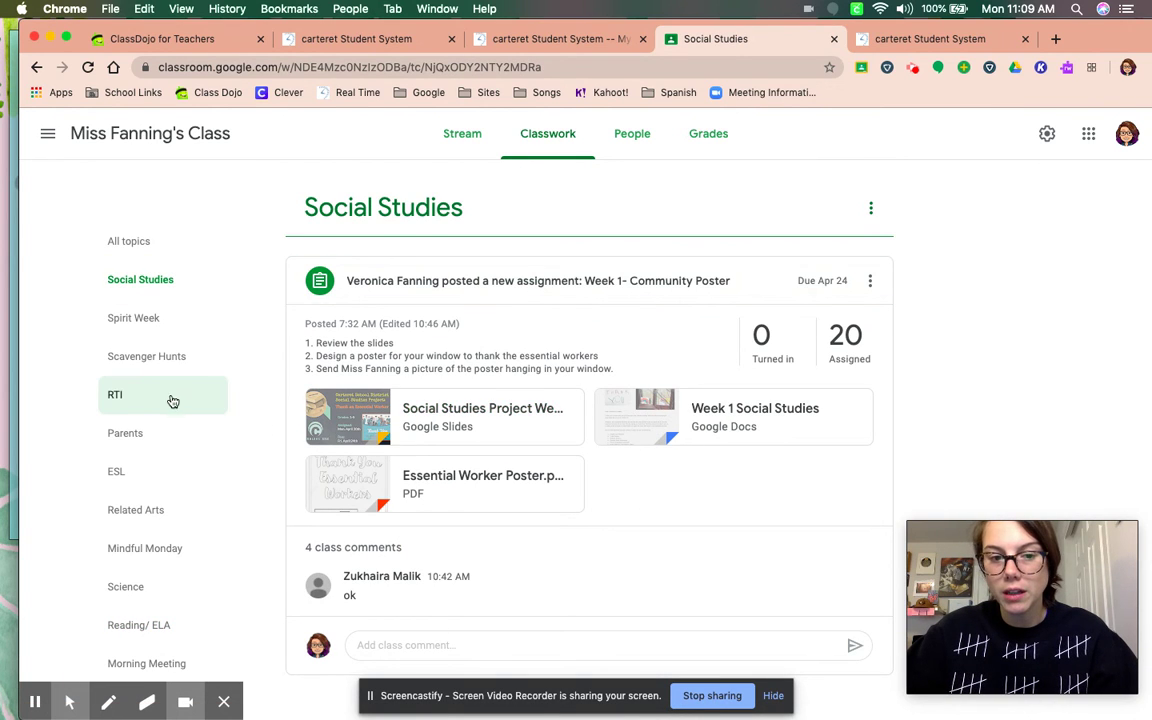
pyautogui.scroll(-2, 173, 400)
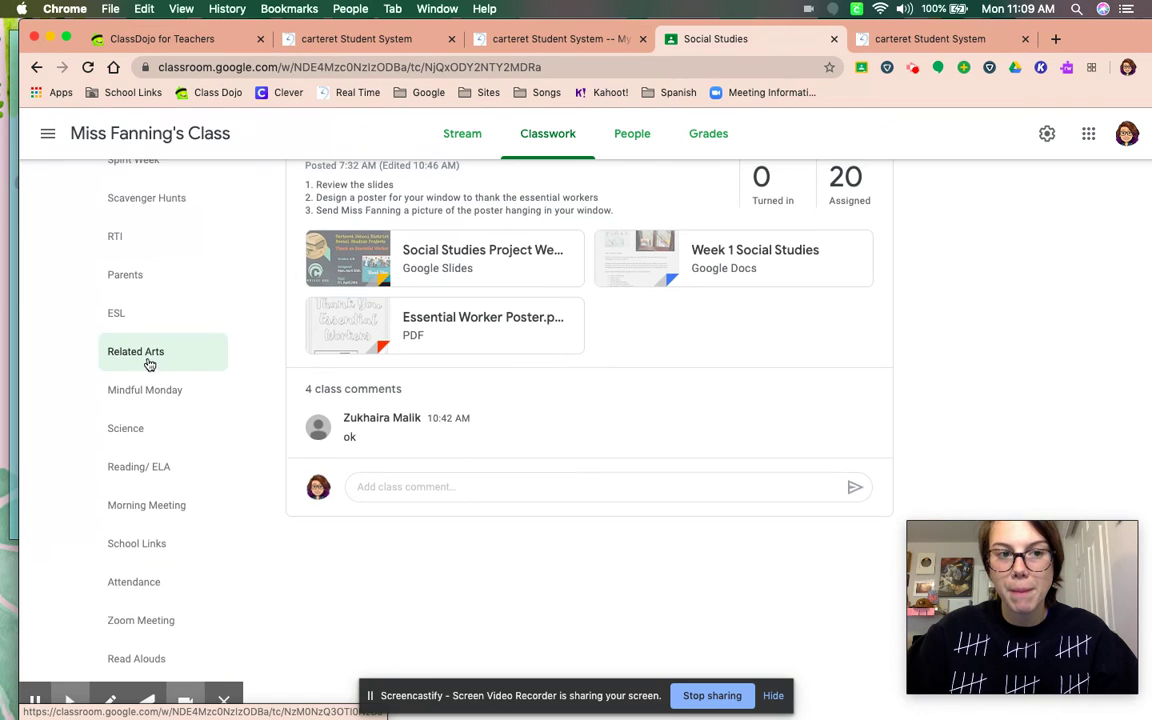
pyautogui.scroll(3, 147, 355)
pyautogui.scroll(-2, 145, 340)
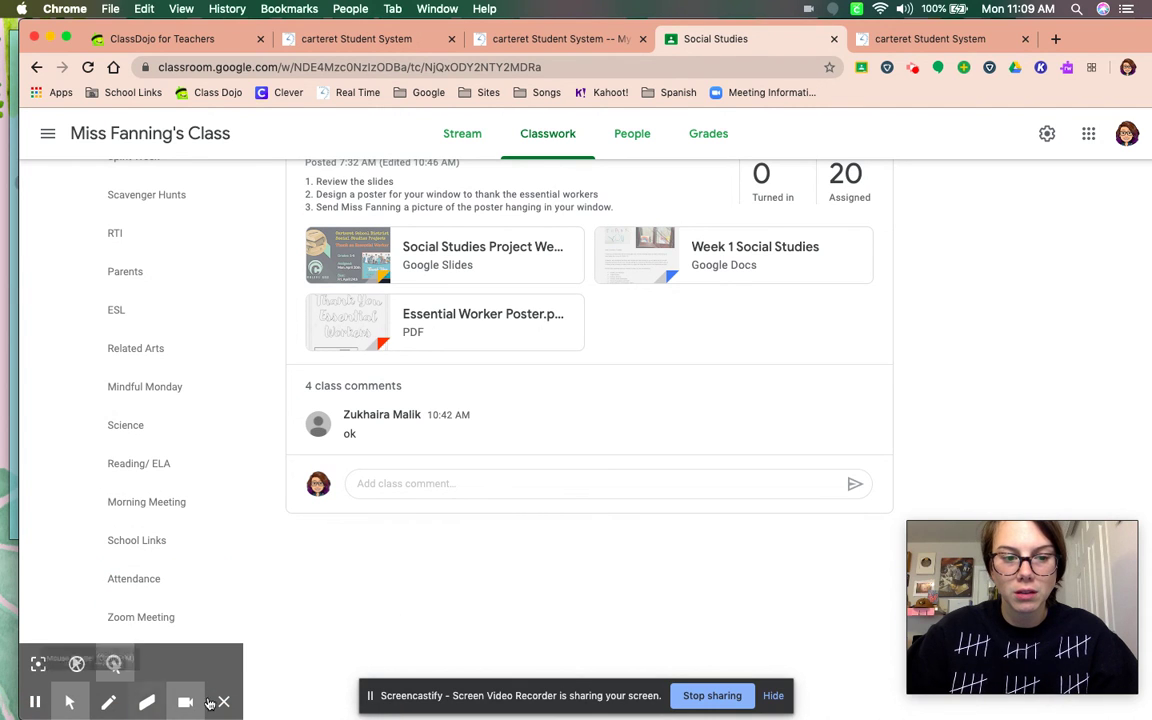
# Dismiss the recording toolbar covering the topic list and show only the Math topic's classwork
pyautogui.click(223, 700)
pyautogui.click(106, 697)
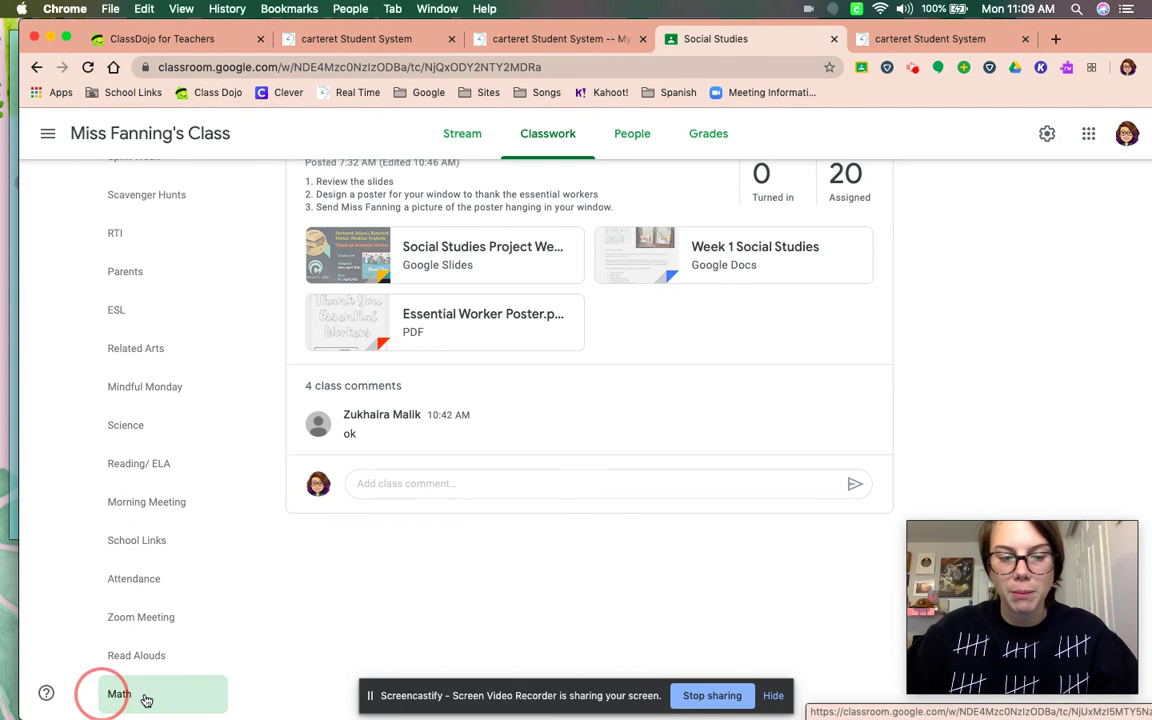
pyautogui.click(146, 700)
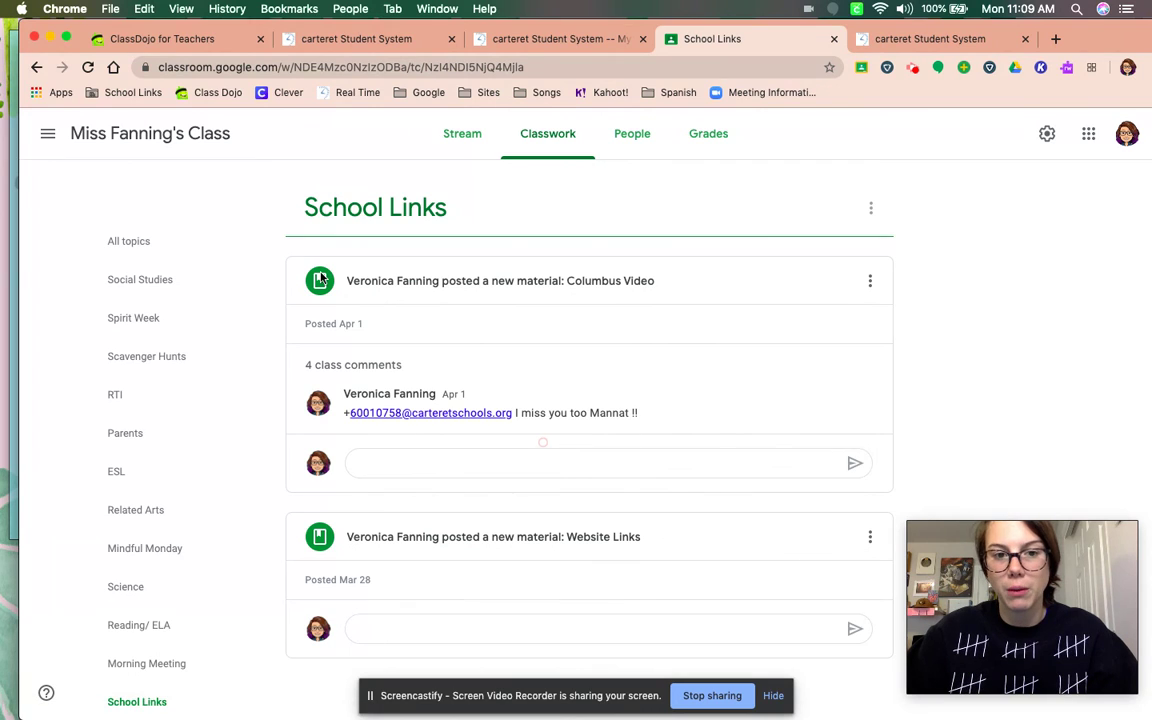
pyautogui.scroll(-3, 190, 660)
pyautogui.click(154, 692)
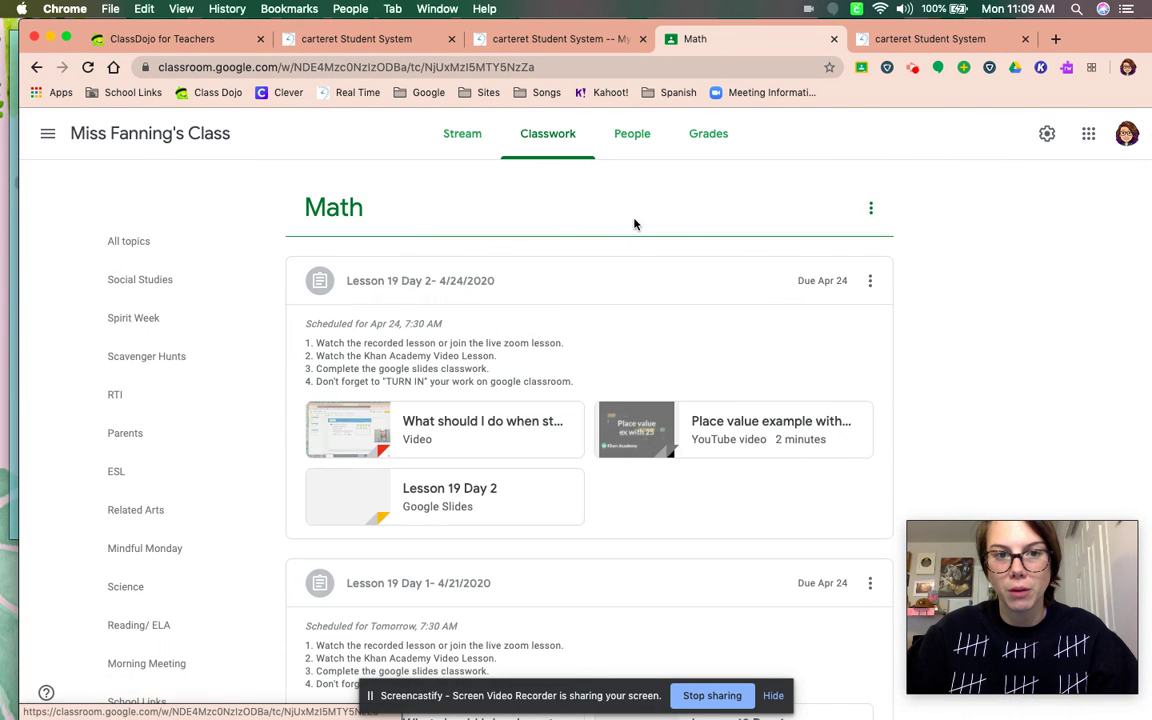
# Review the scheduled Lesson 19 Day 2 and Lesson 19 Day 1 math assignments with their instructions and attachments
pyautogui.scroll(-1, 650, 235)
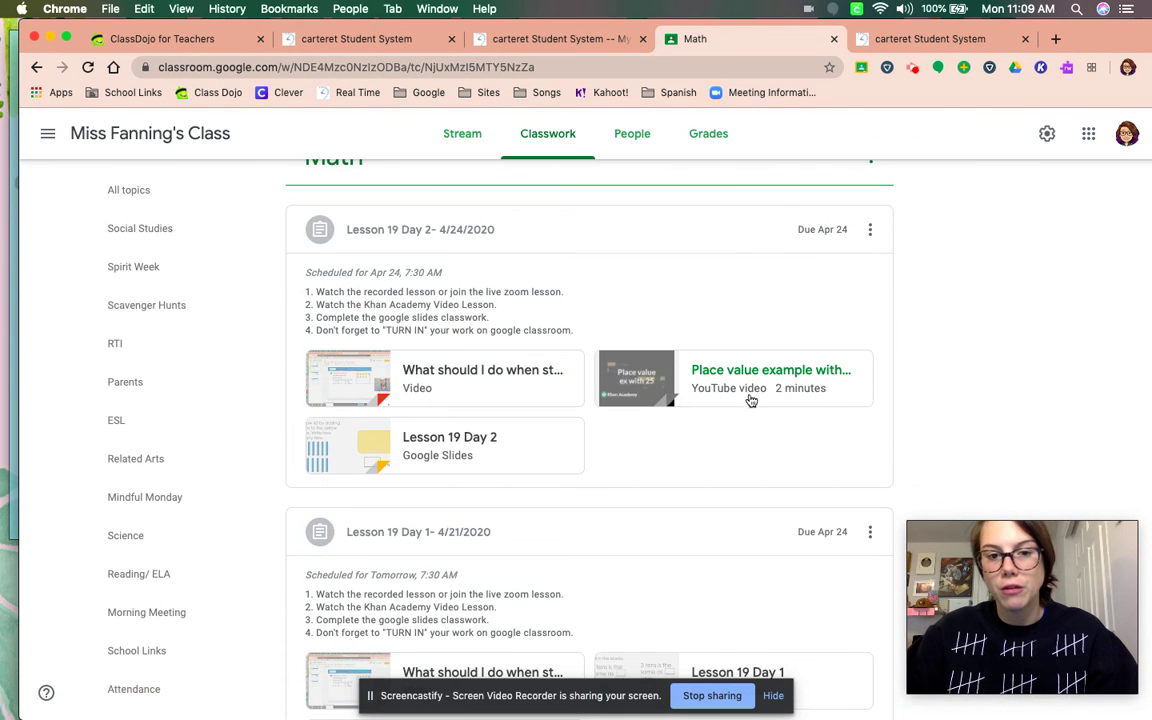
pyautogui.scroll(-3, 531, 454)
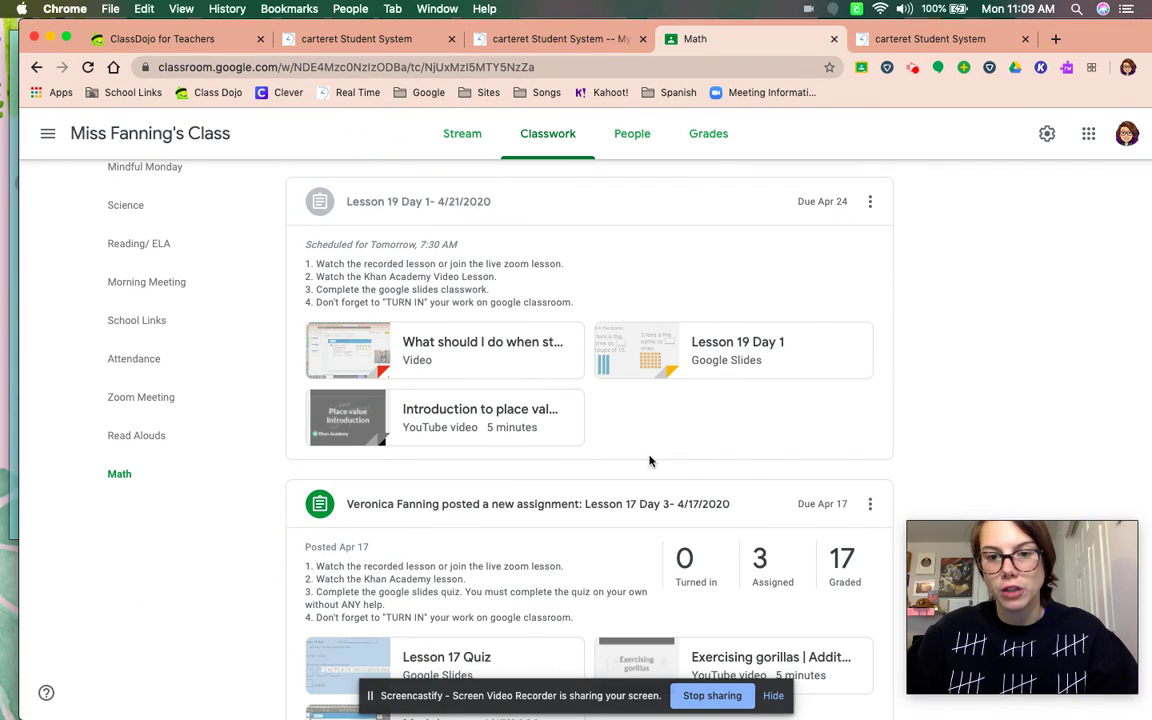
pyautogui.moveTo(1057, 641)
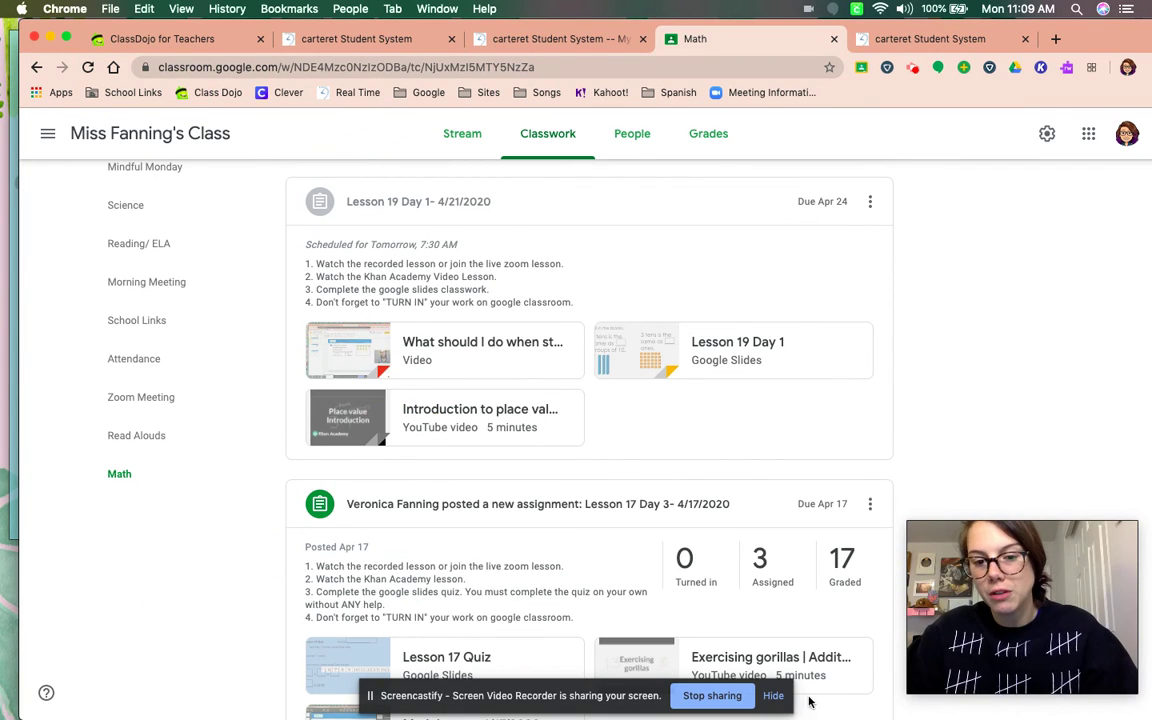